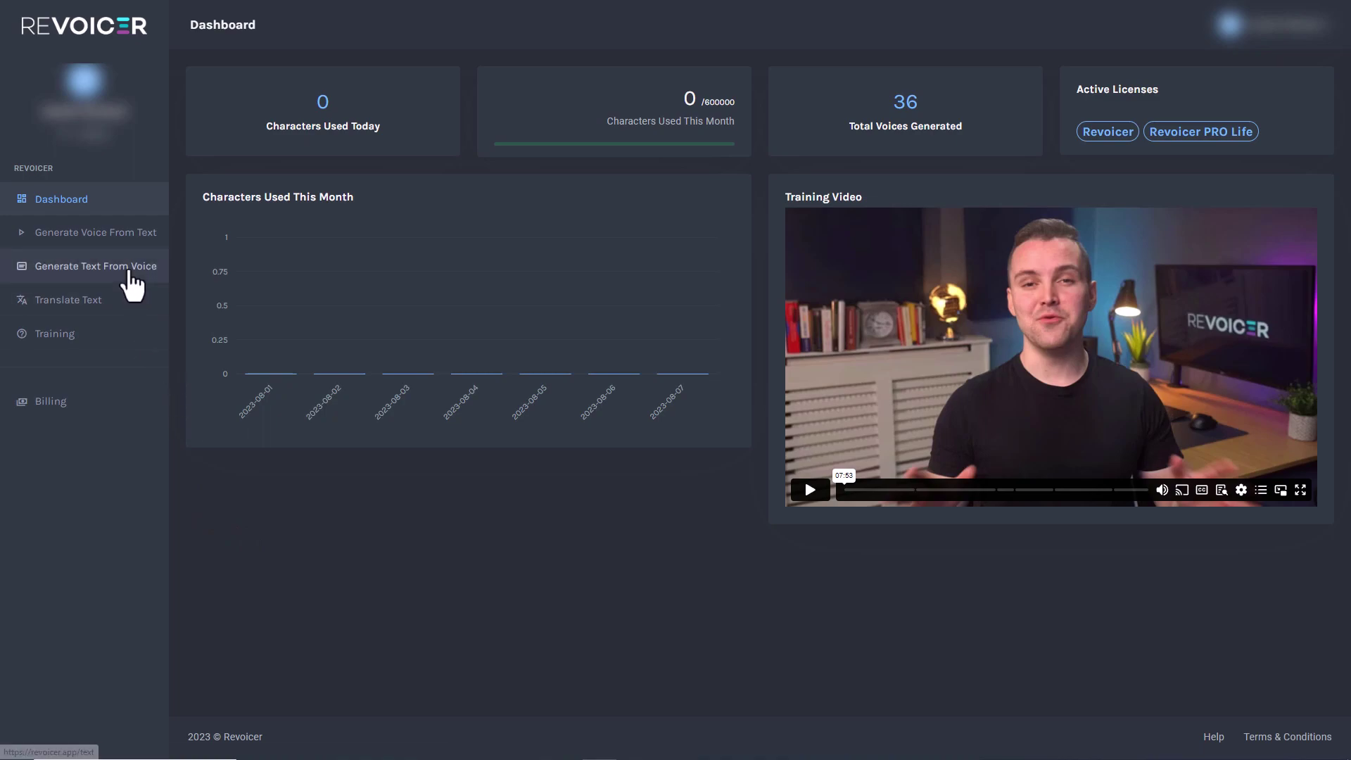
- Go to the Generate Text From Voice page and highlight the risk-free guarantee note
click(78, 276)
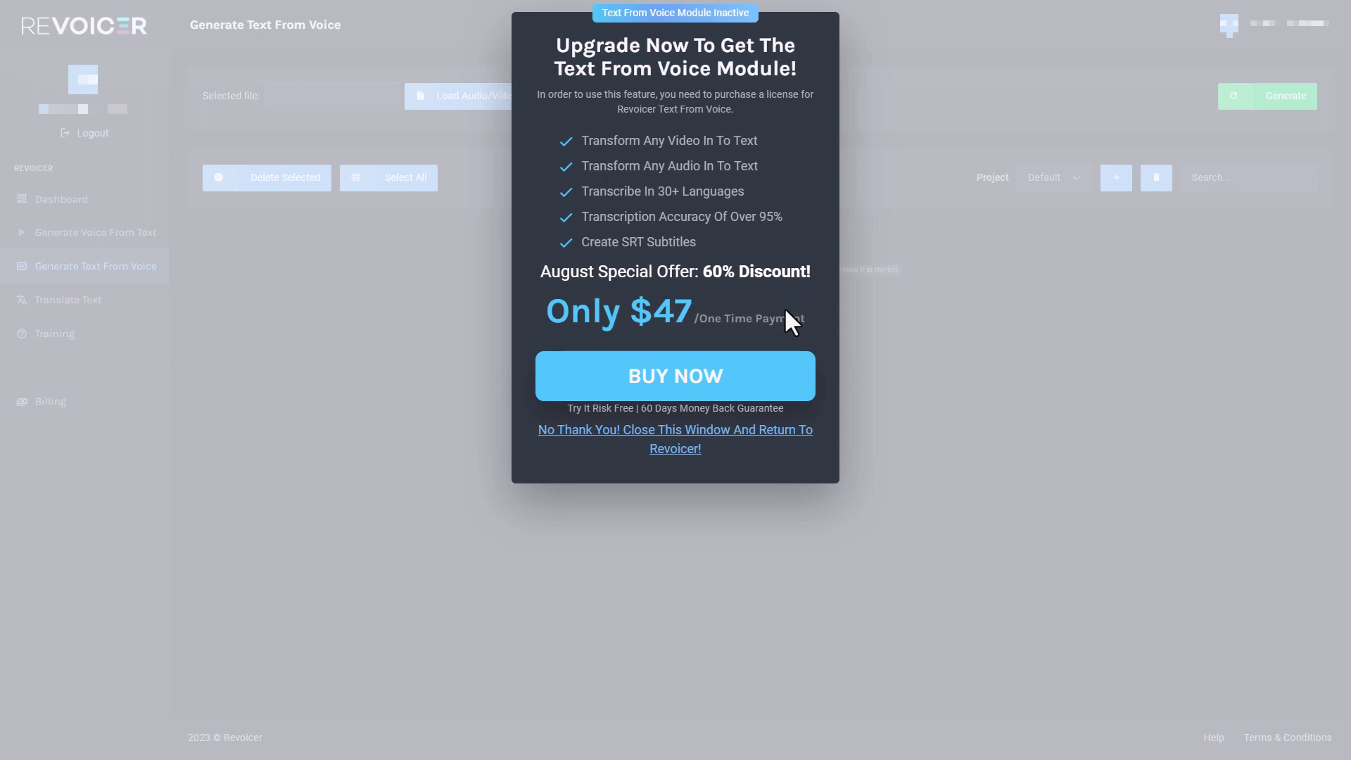
drag(567, 409, 783, 410)
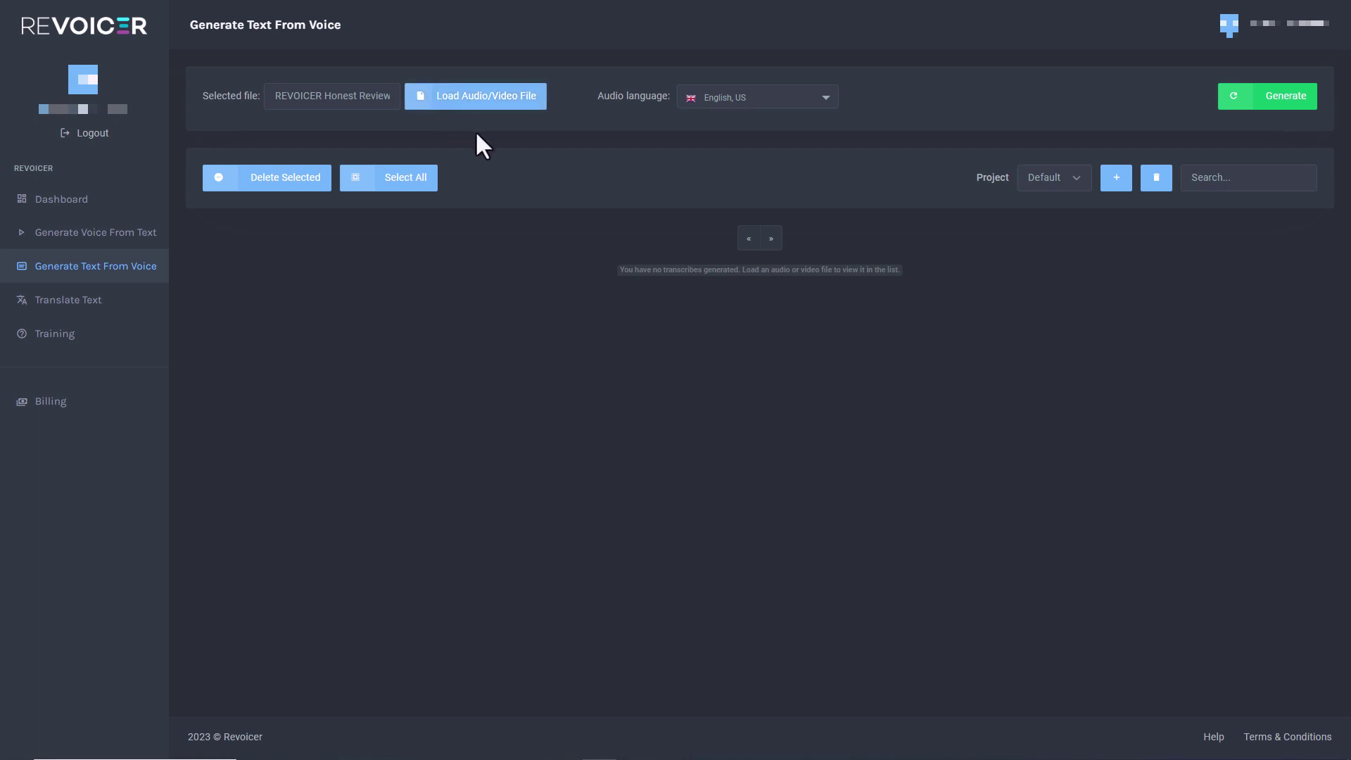
- Choose English, British as the audio language and start transcribing the REVOICER Honest Review file
click(782, 102)
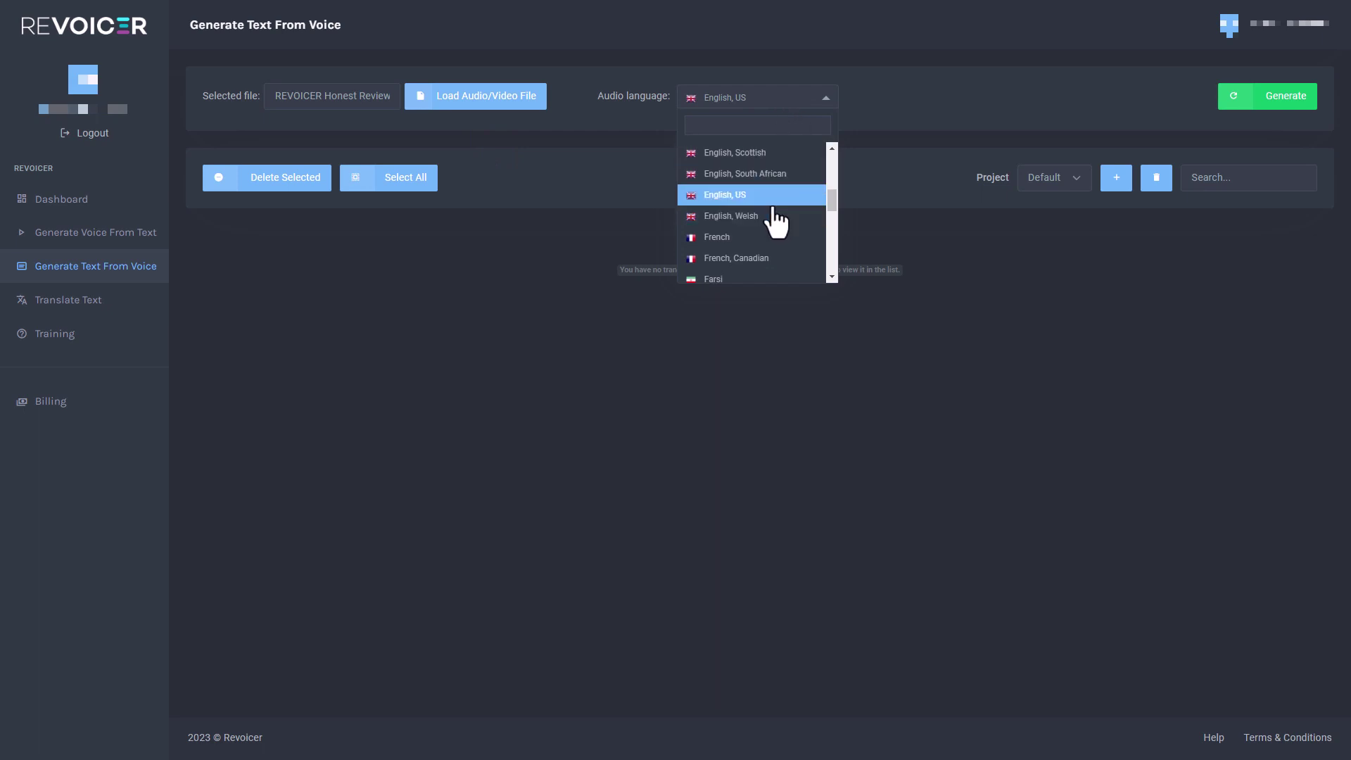
scroll(778, 221, up, 2)
scroll(800, 220, up, 2)
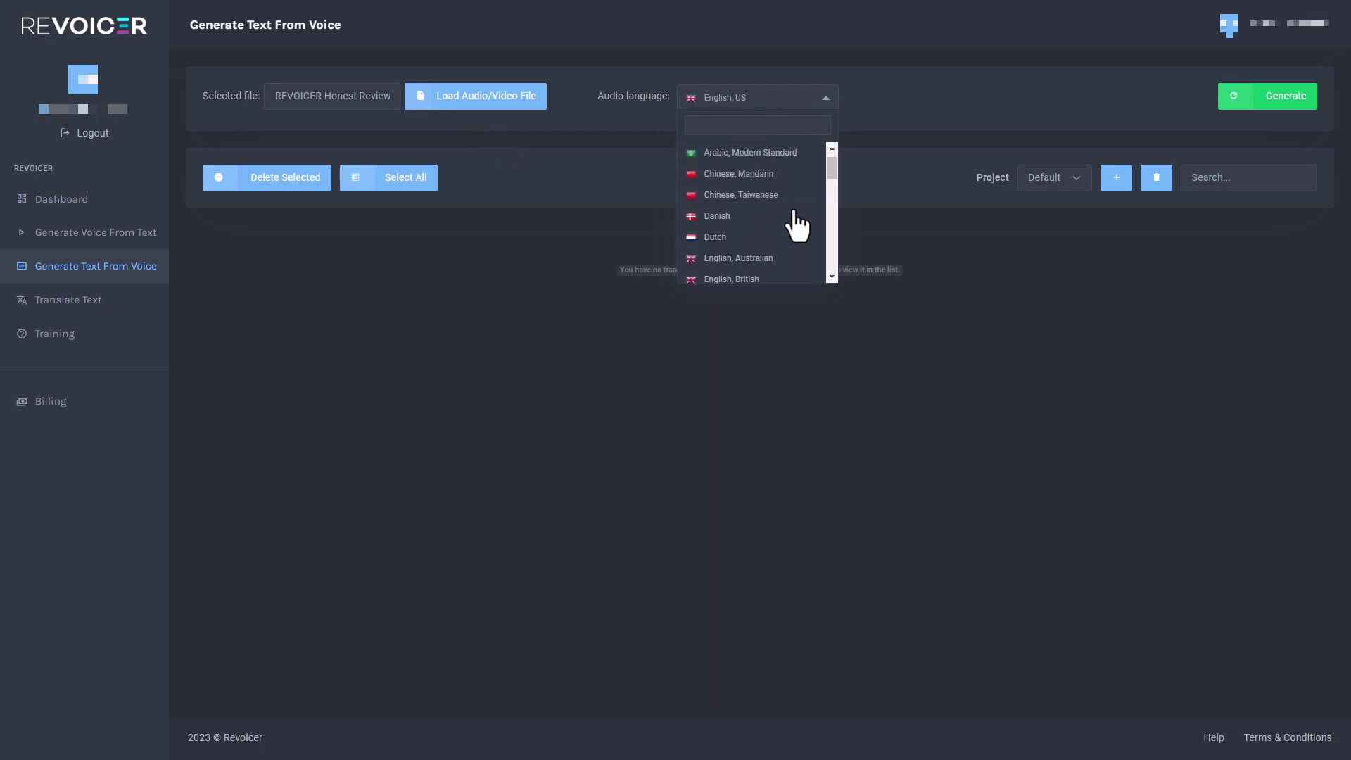
scroll(799, 220, down, 2)
click(772, 211)
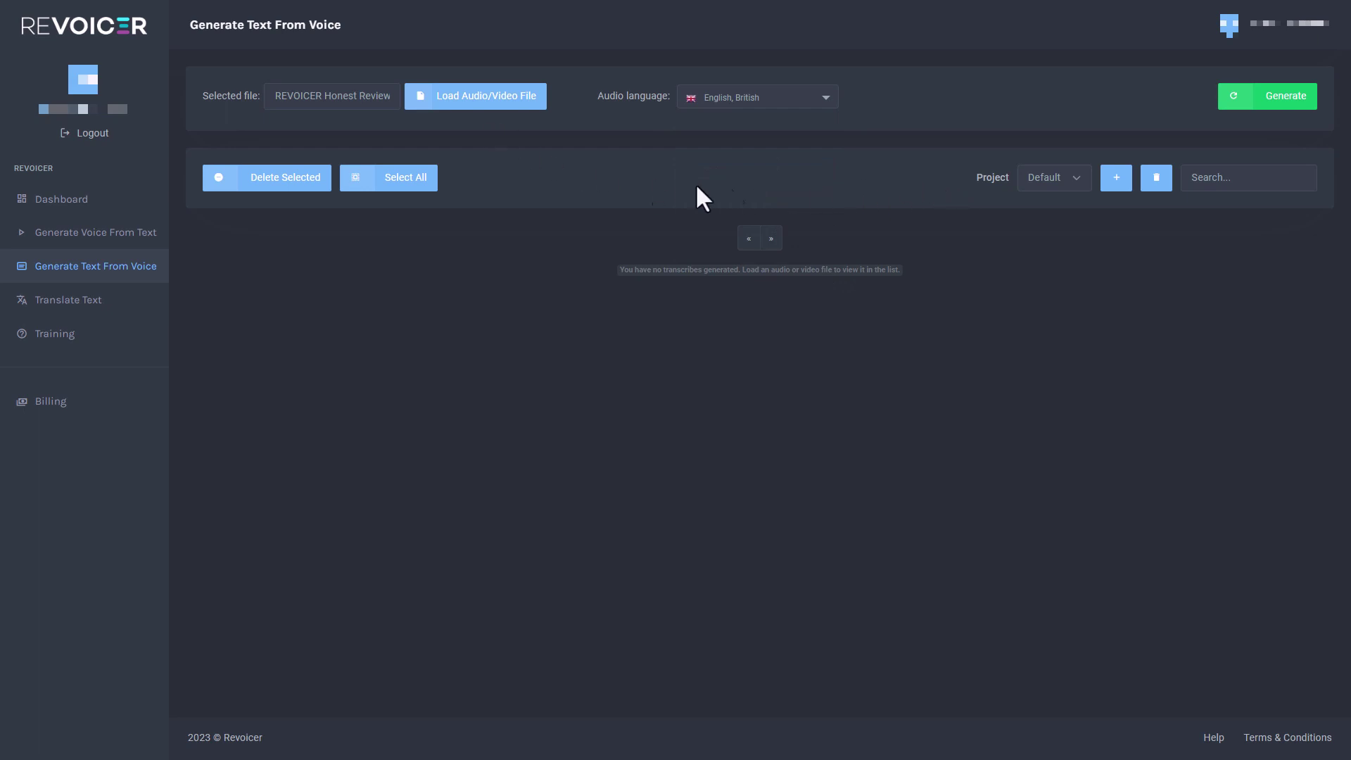
click(1278, 102)
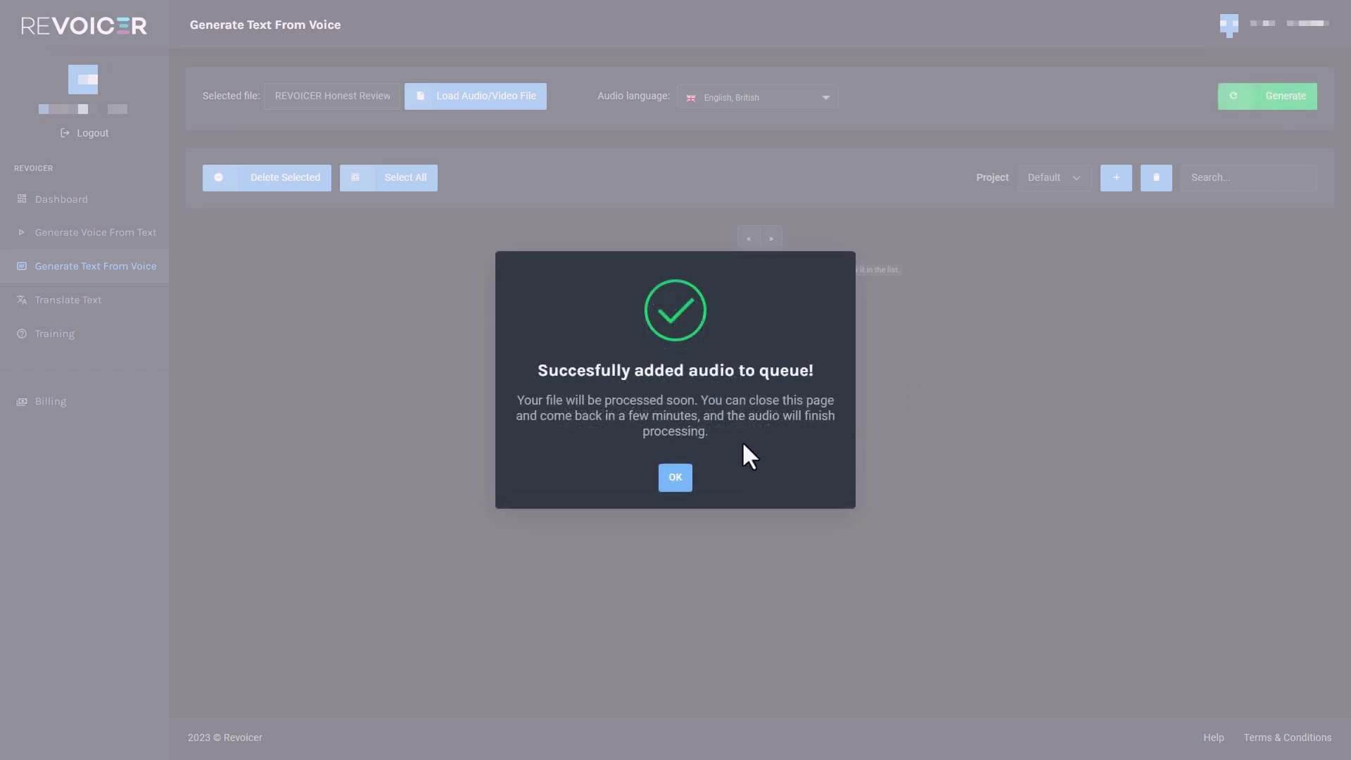
- Dismiss the 'Successfully added audio to queue' confirmation and wait for job #888 to finish
click(676, 477)
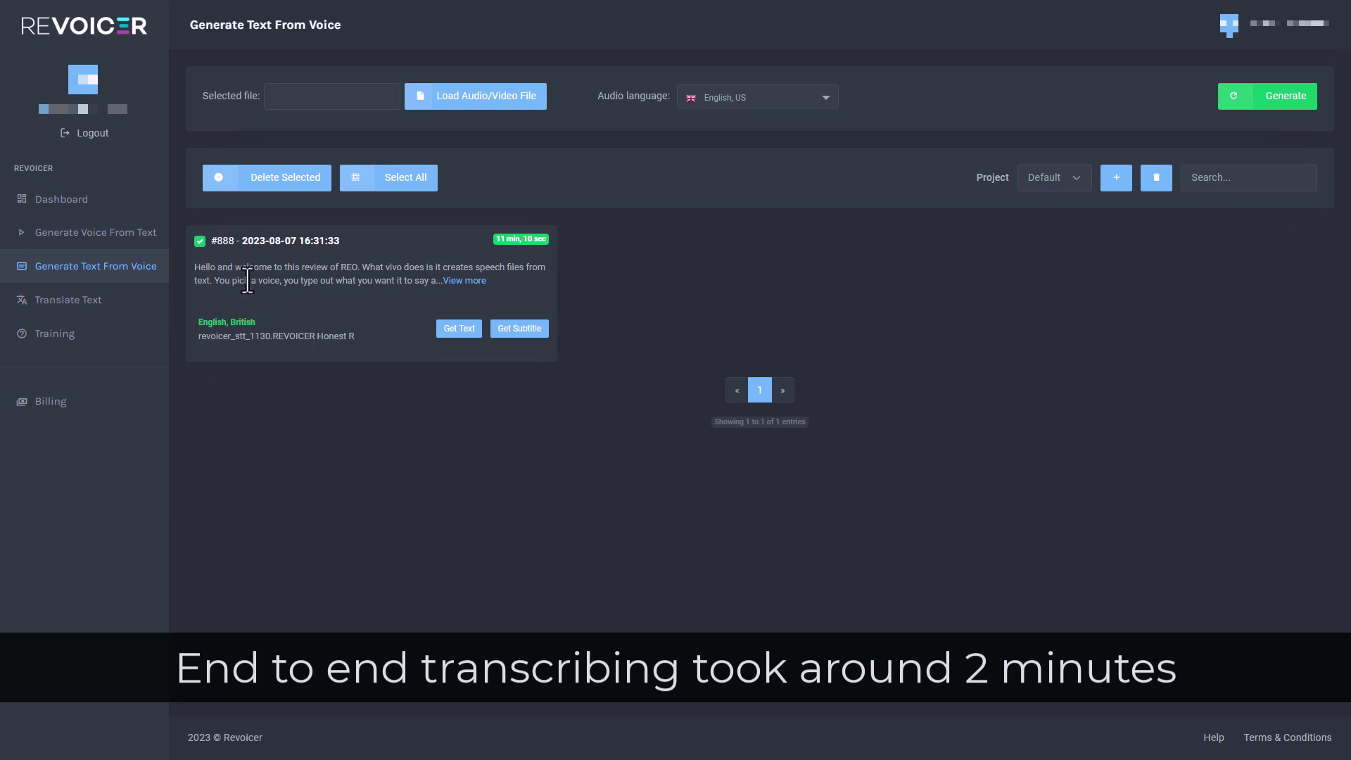
- Untick transcript job #888 and look through its full text in the View more panel
click(199, 241)
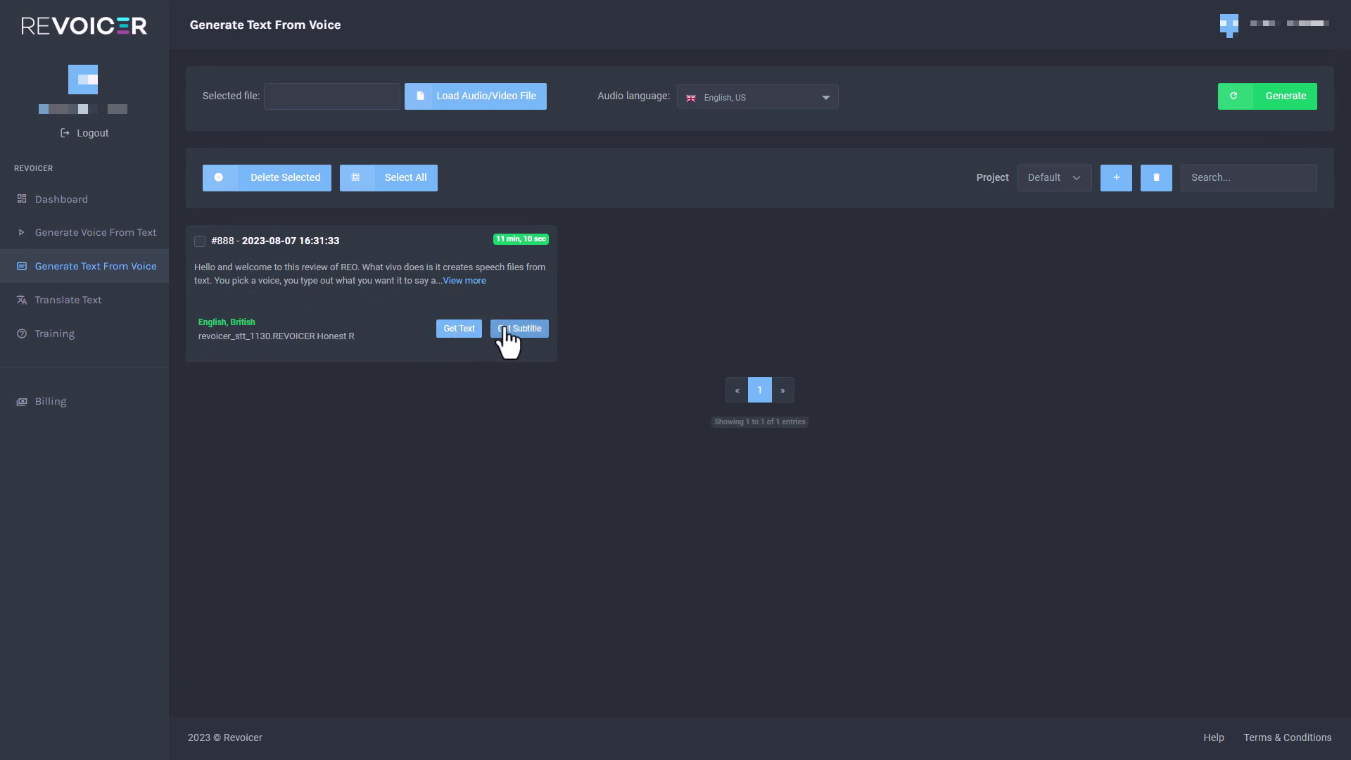
click(456, 280)
scroll(573, 274, down, 6)
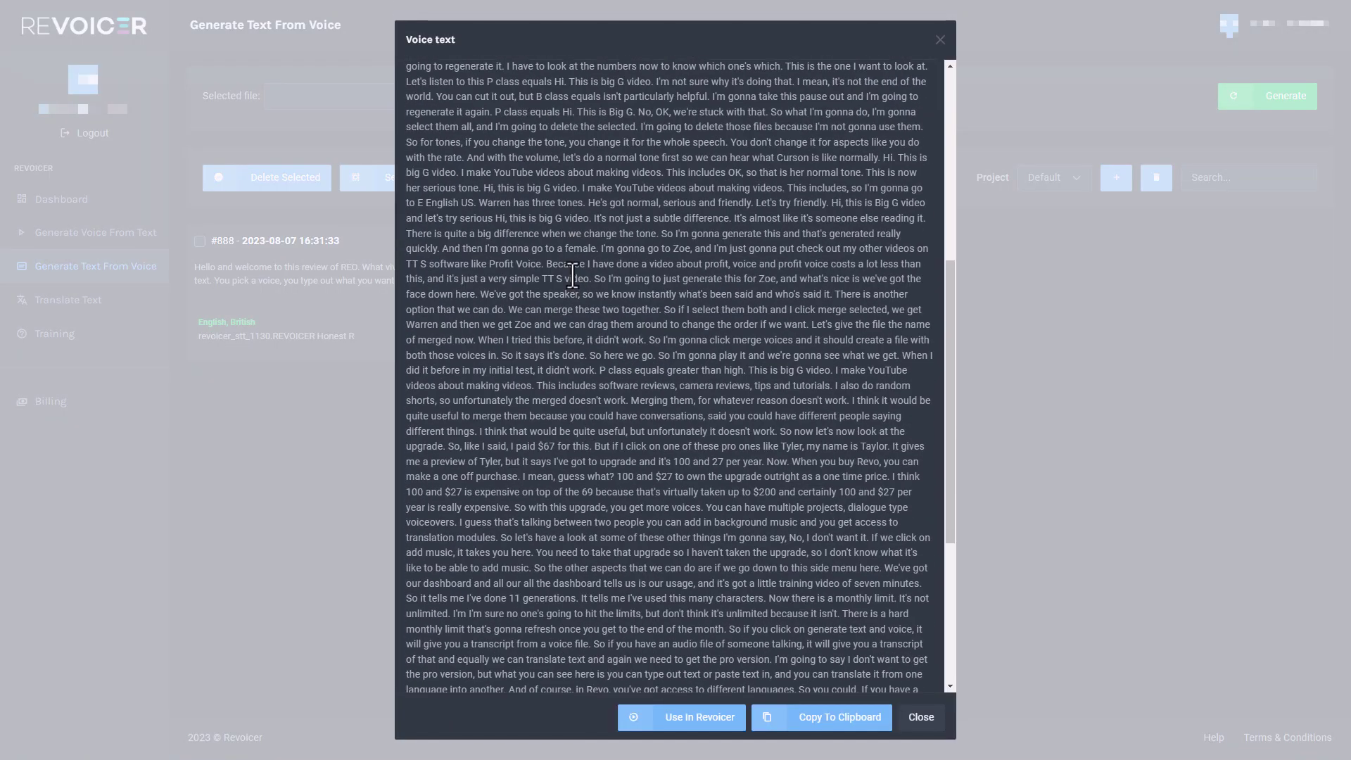
scroll(573, 275, up, 10)
click(917, 719)
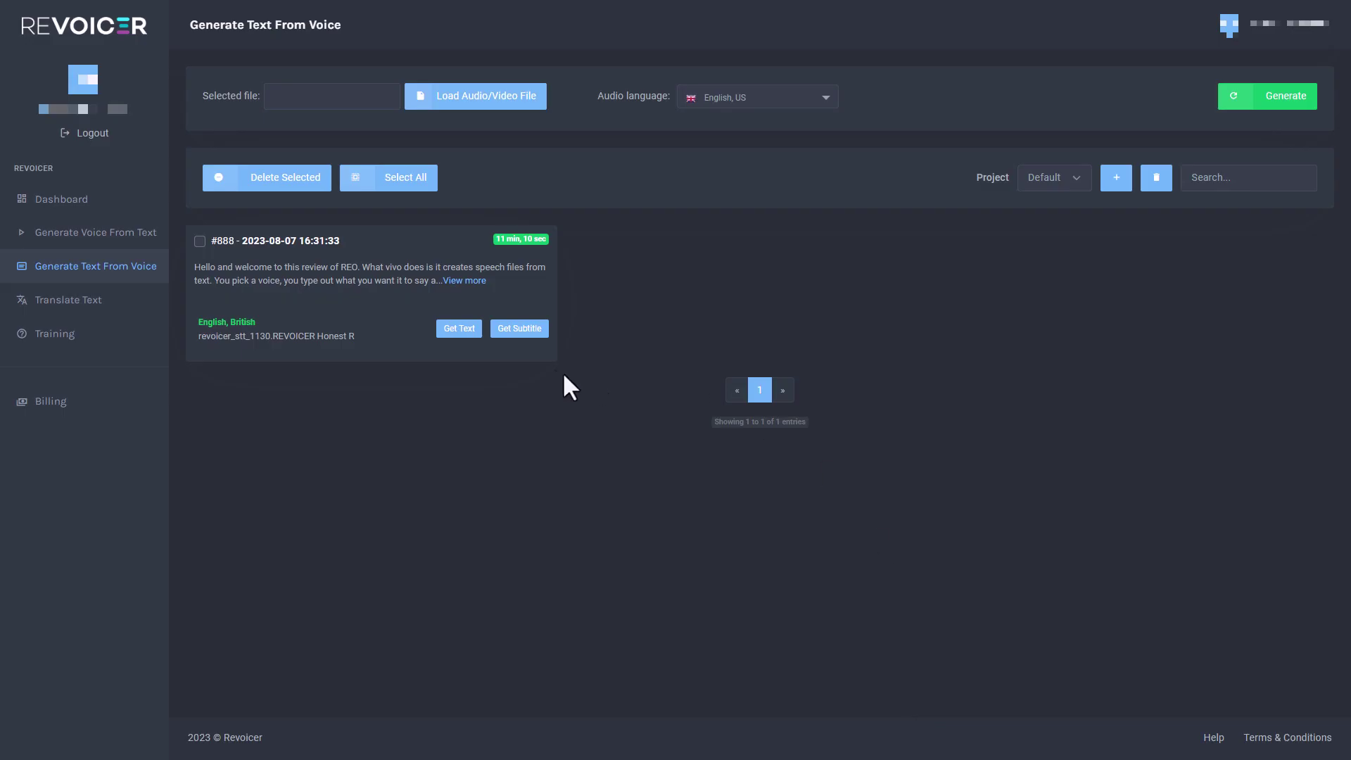
- Download the transcript as a .txt file and look it over in Notepad
click(463, 330)
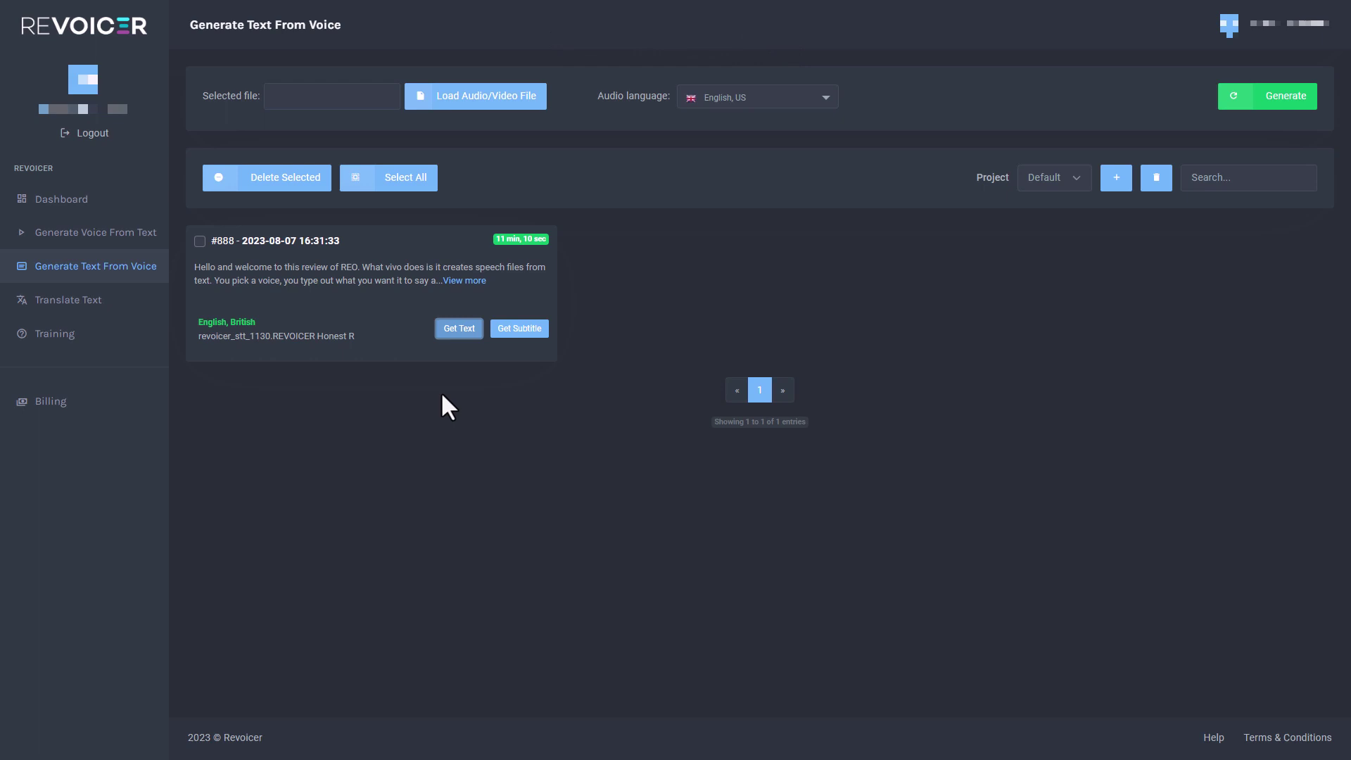
click(651, 133)
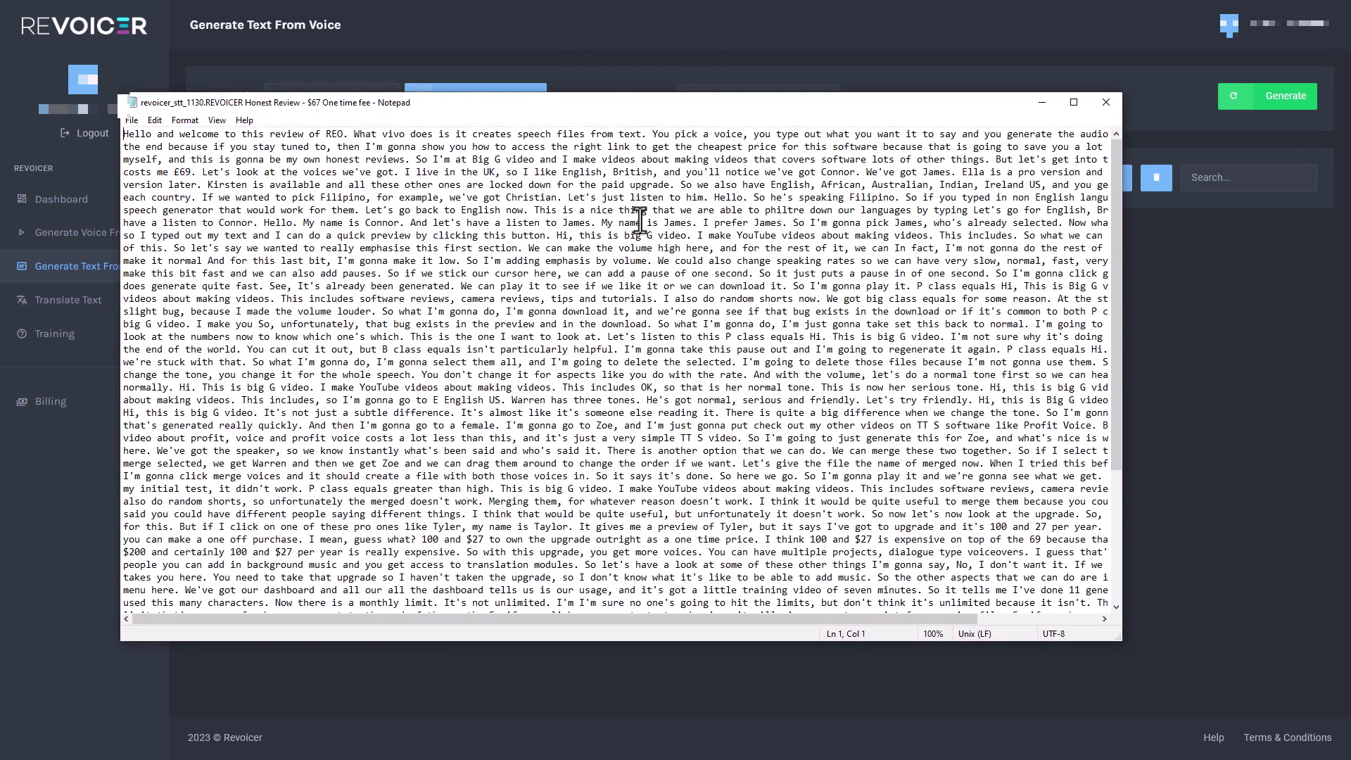
scroll(626, 240, down, 5)
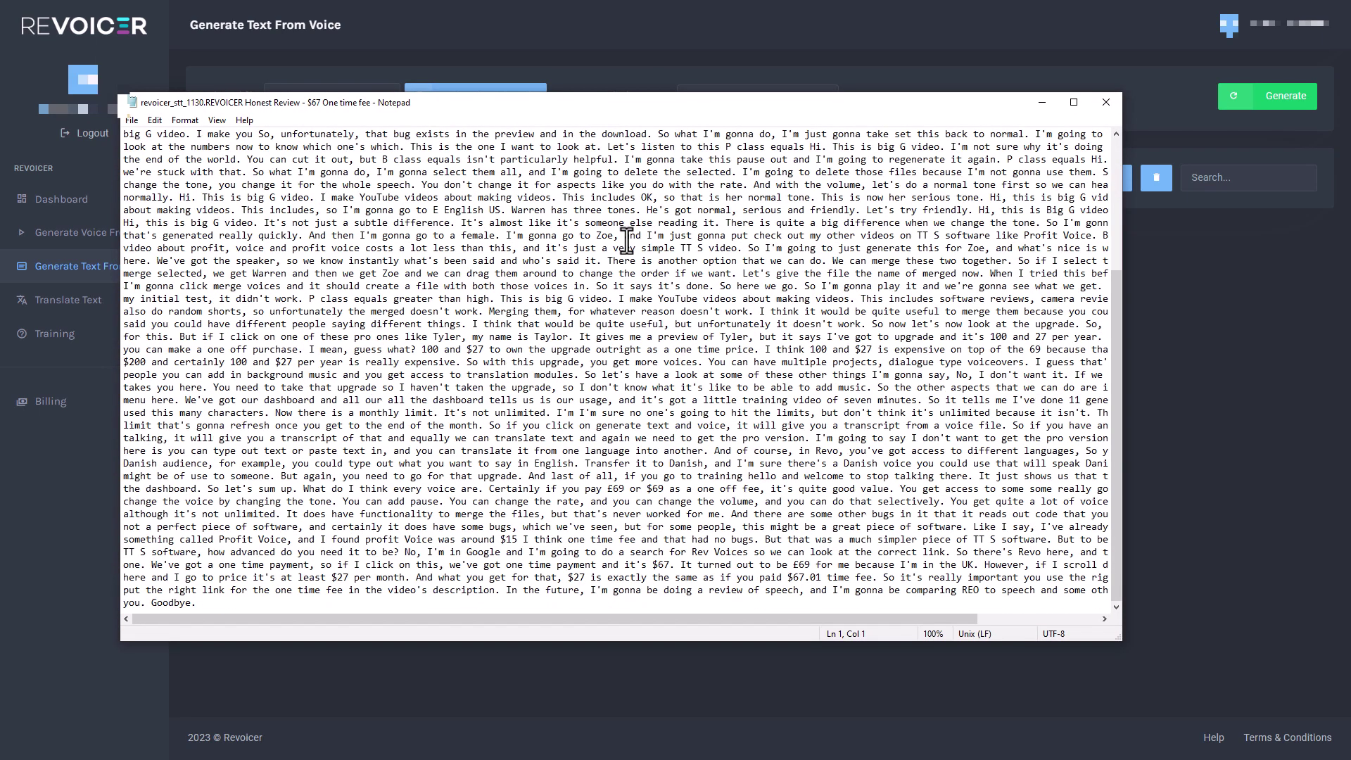
scroll(626, 240, up, 5)
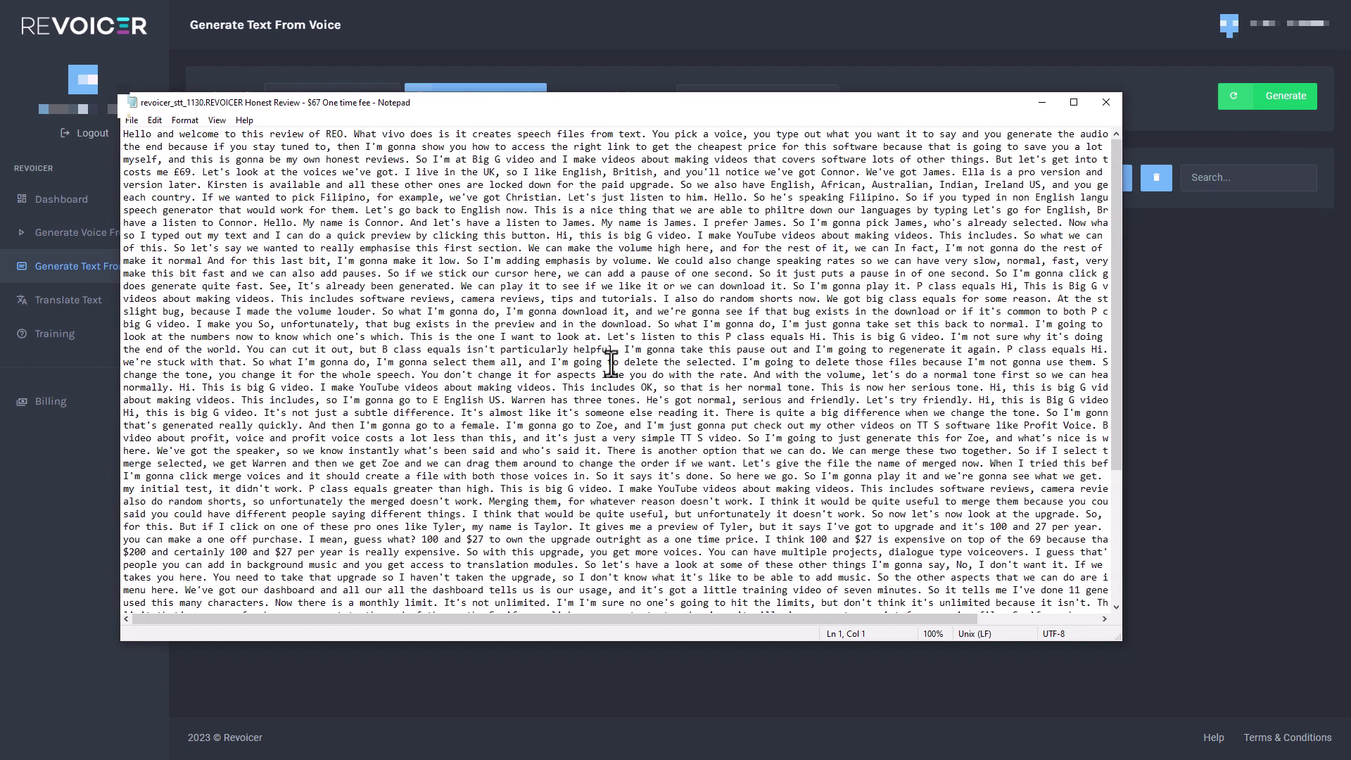
click(1107, 103)
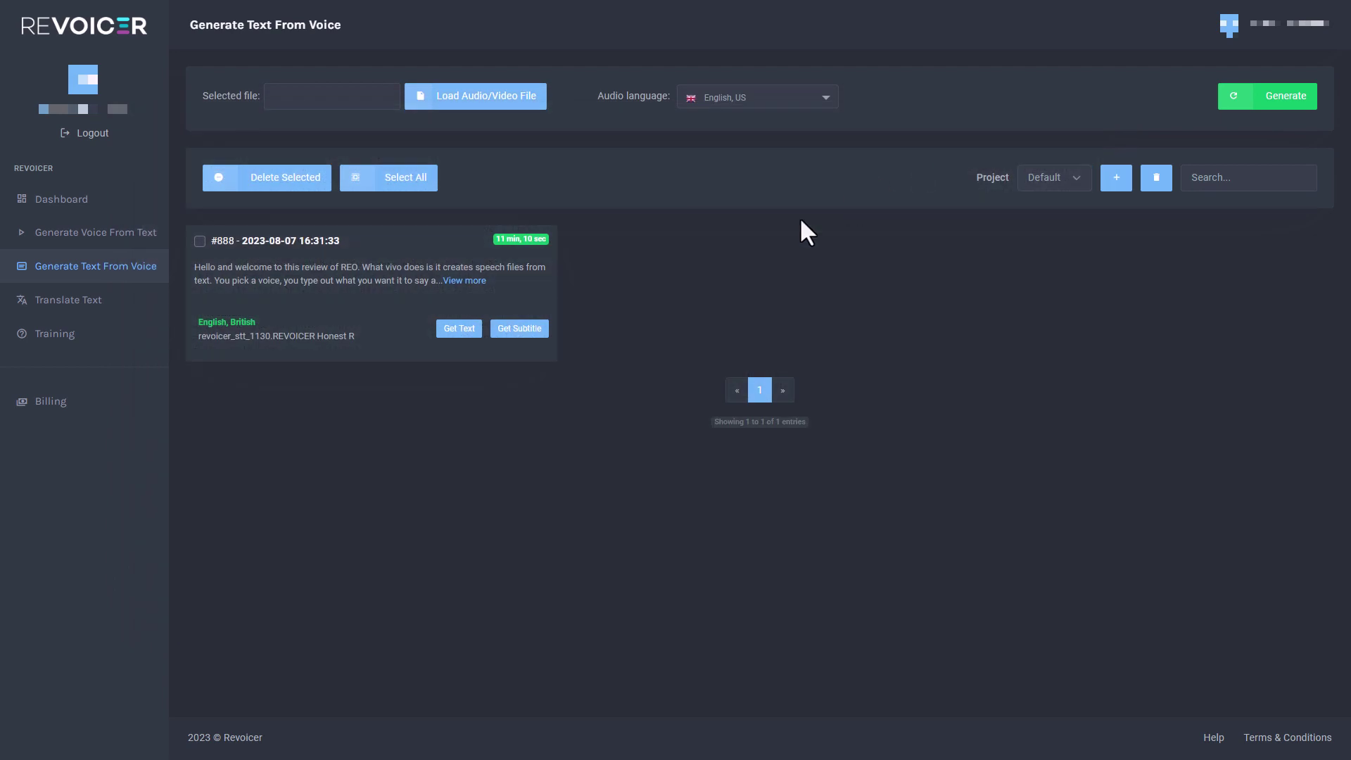
- Reopen the full transcript and send it to the voice generator with Use In Revoicer
click(450, 282)
scroll(583, 175, down, 15)
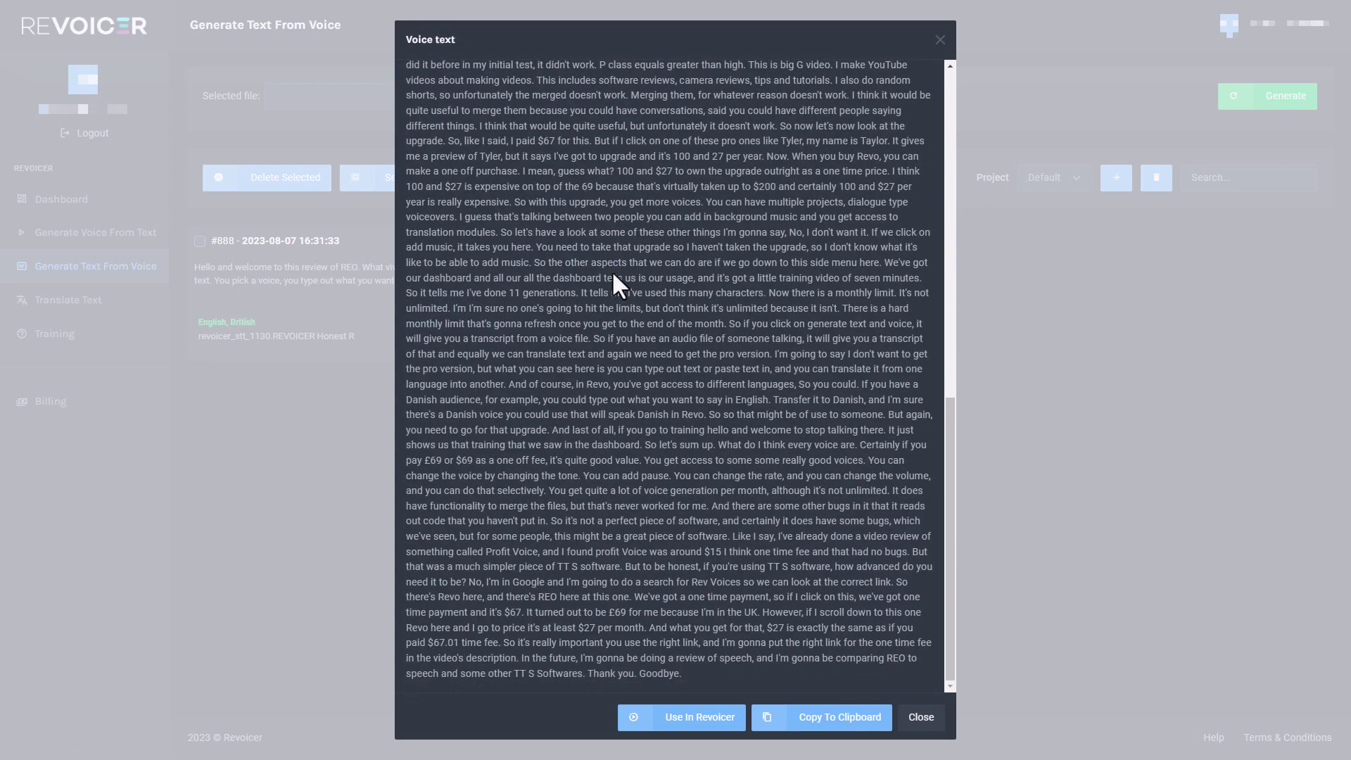
scroll(622, 314, up, 8)
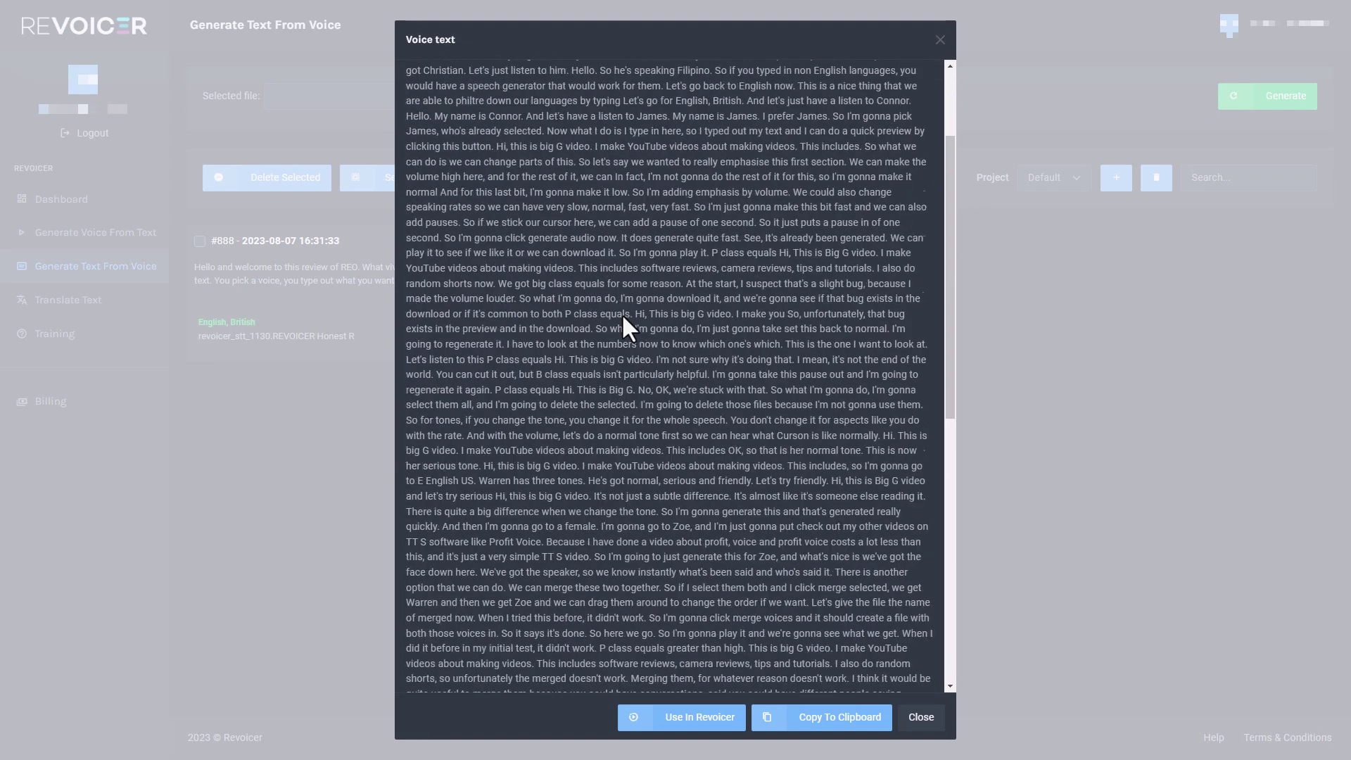
scroll(622, 314, up, 3)
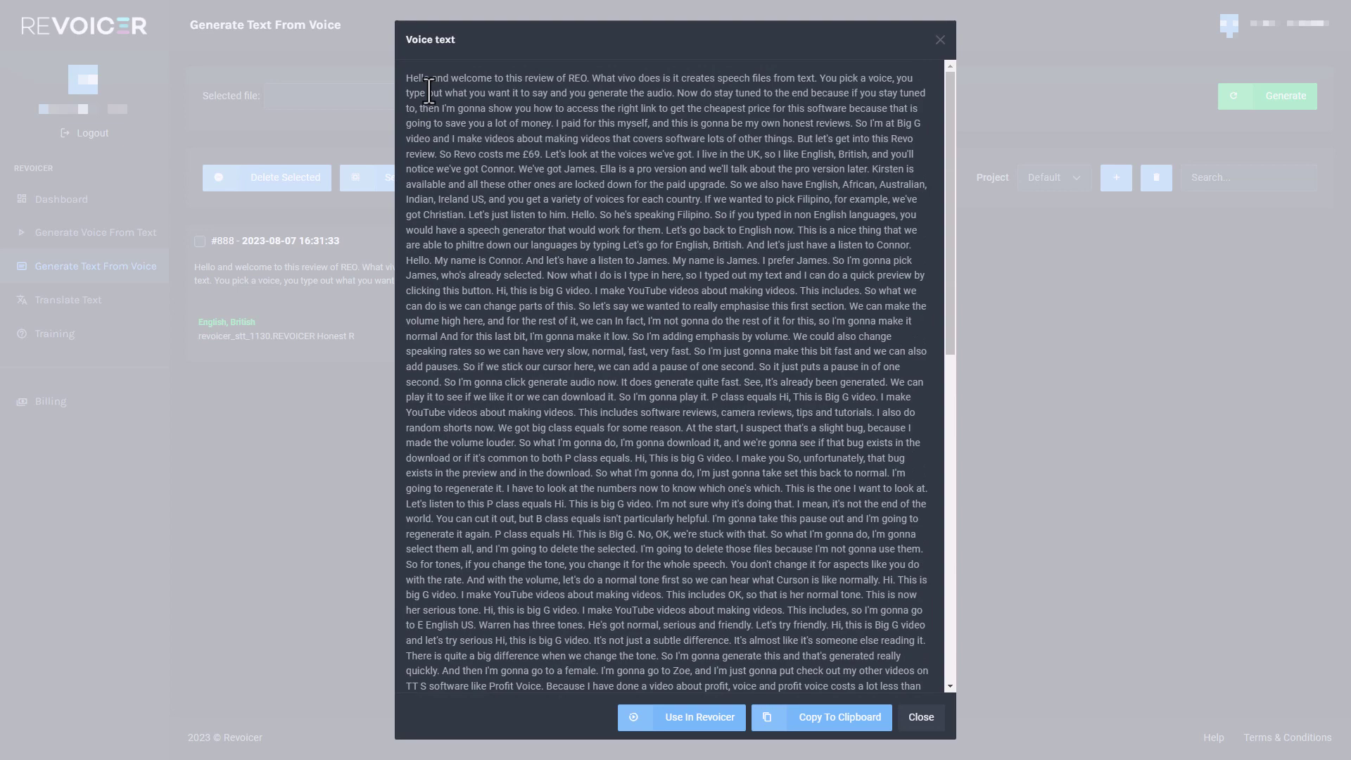
scroll(552, 303, down, 10)
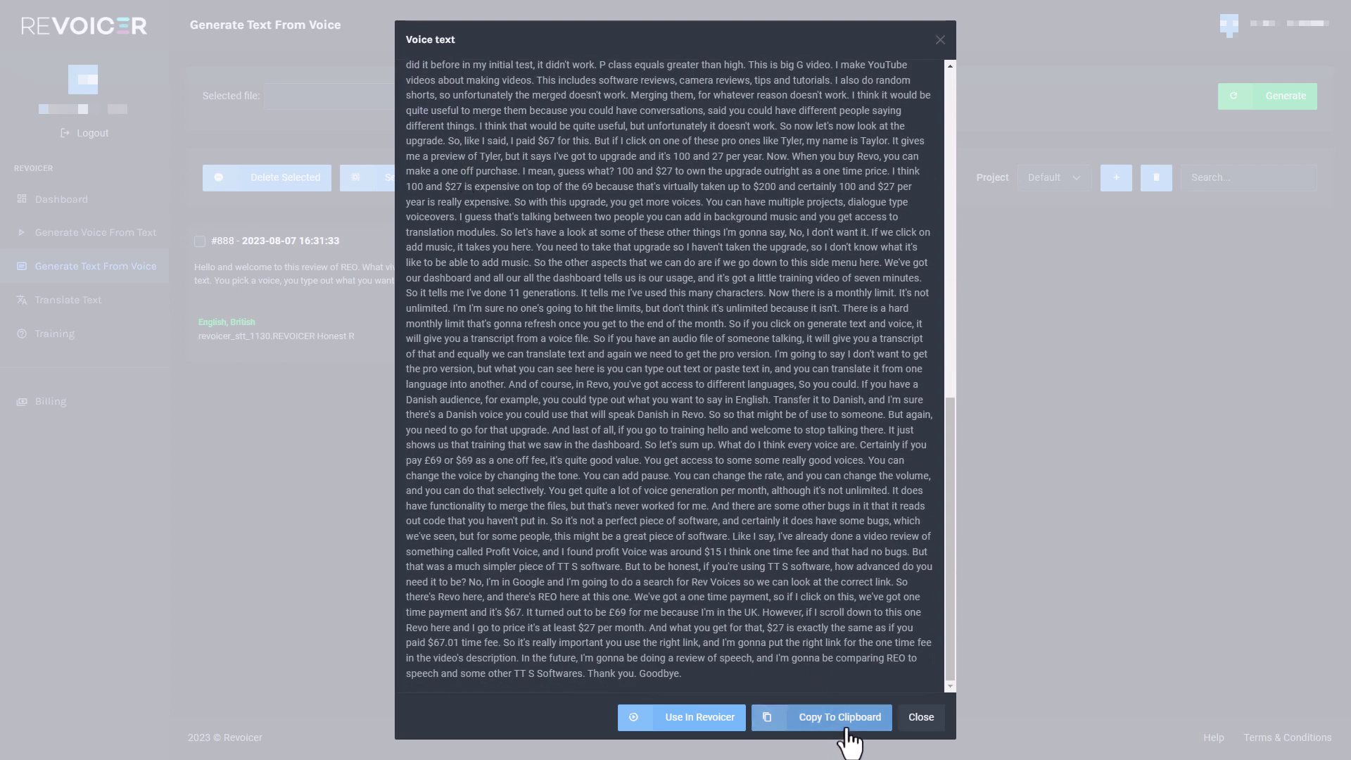
click(717, 719)
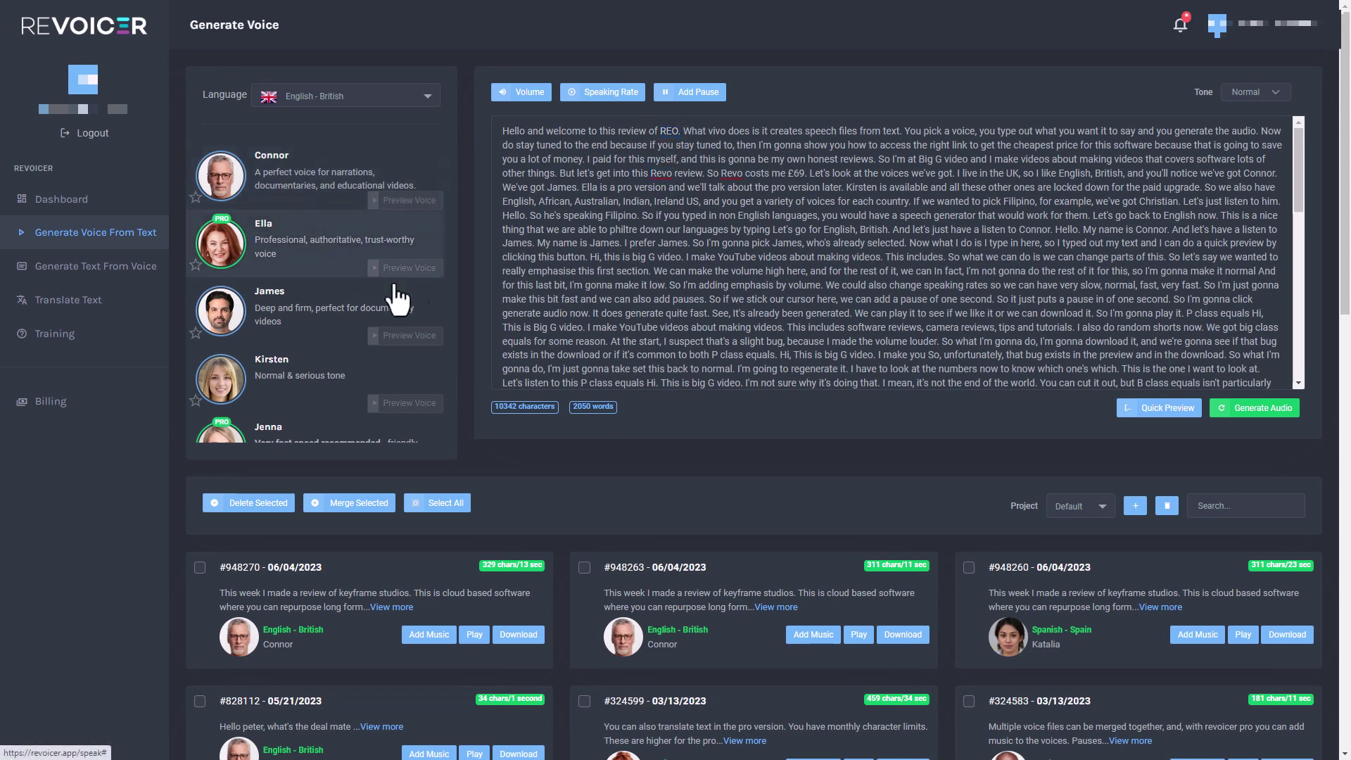
- Trim the script to its opening paragraph and generate an English, British voice-over with Ella
click(1266, 411)
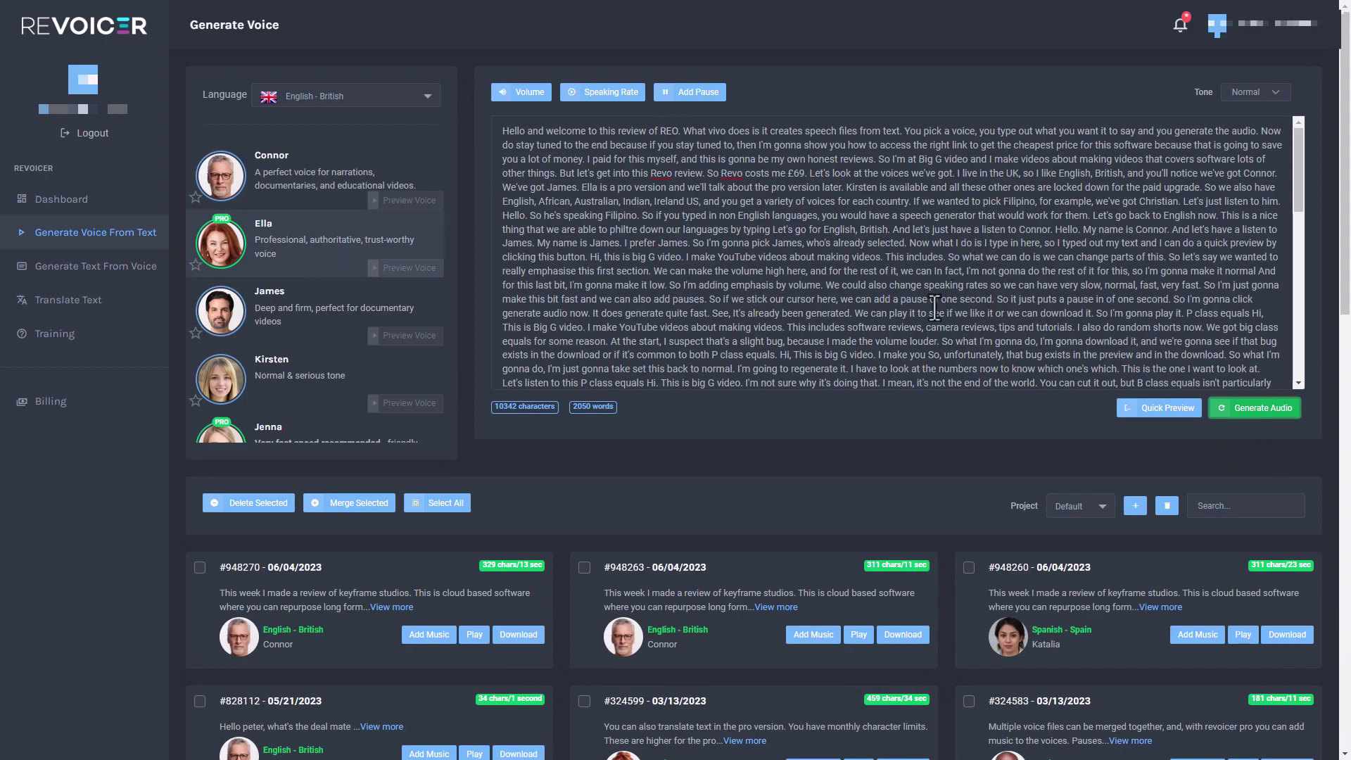
scroll(1079, 323, down, 2)
scroll(1079, 322, down, 10)
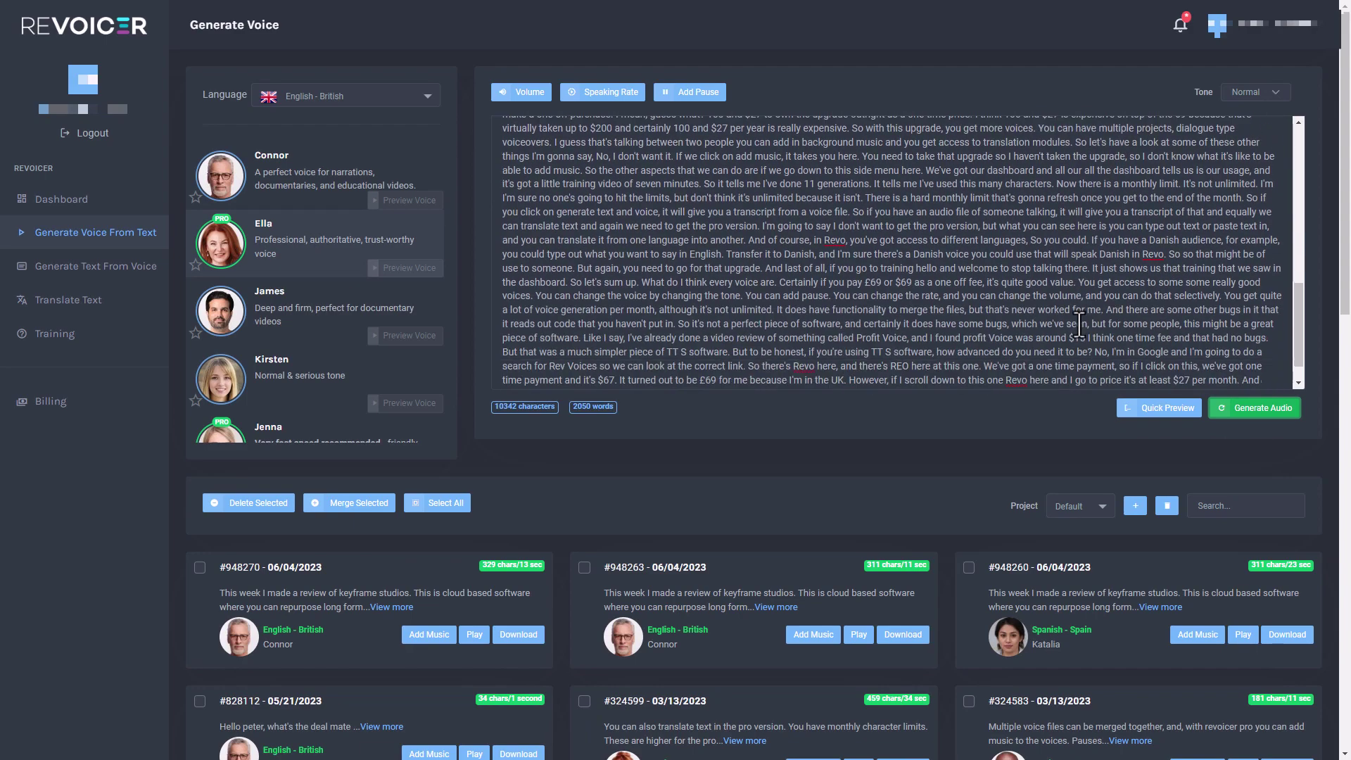
scroll(1045, 297, up, 5)
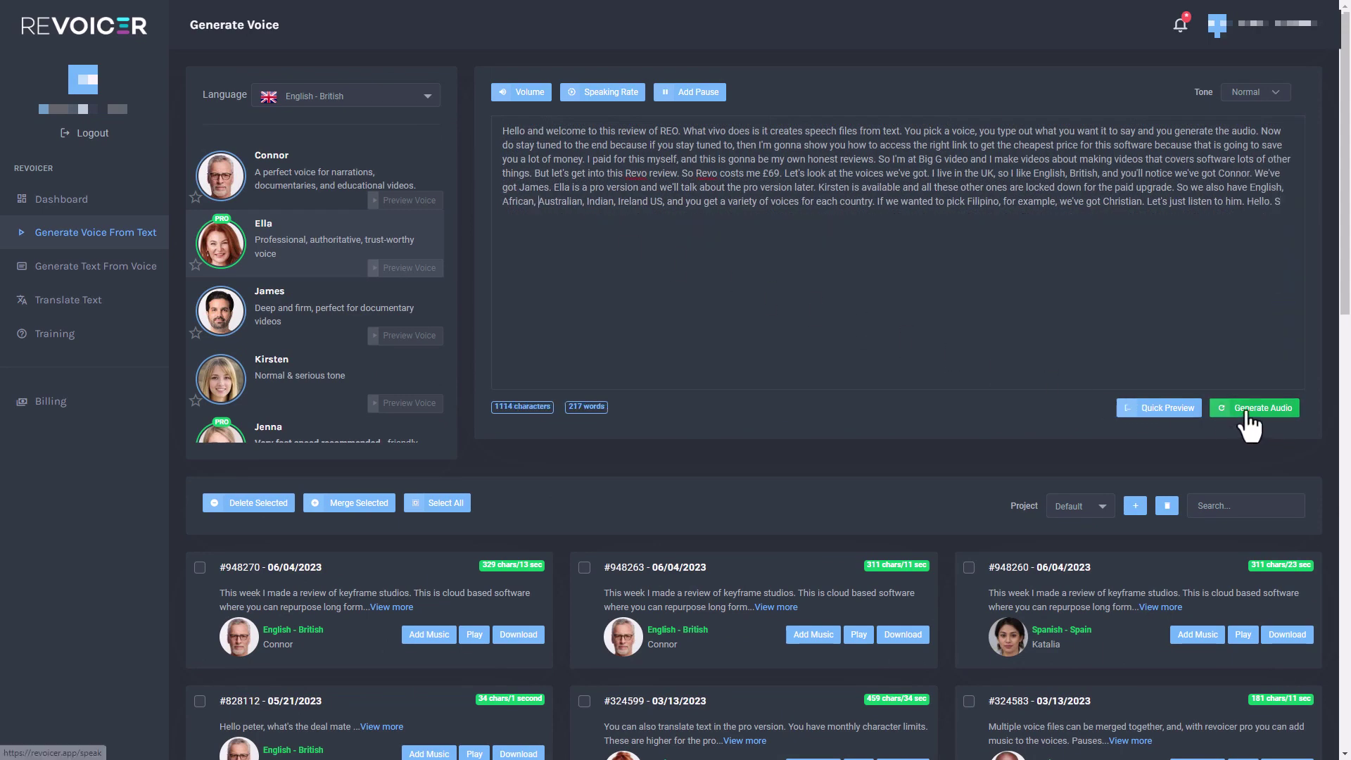
click(1248, 414)
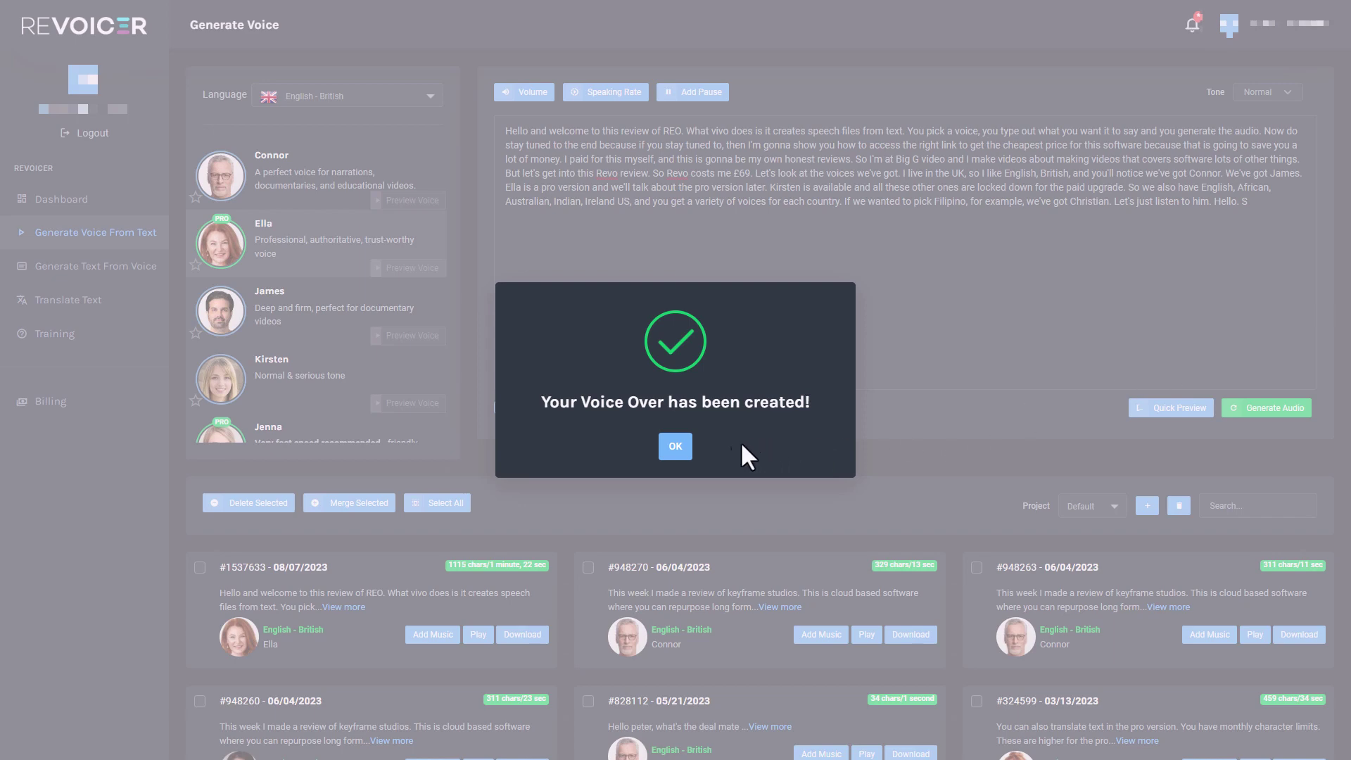
- Play and pause part of Ella's 1:22 voice-over, then highlight the misheard word REO
click(676, 451)
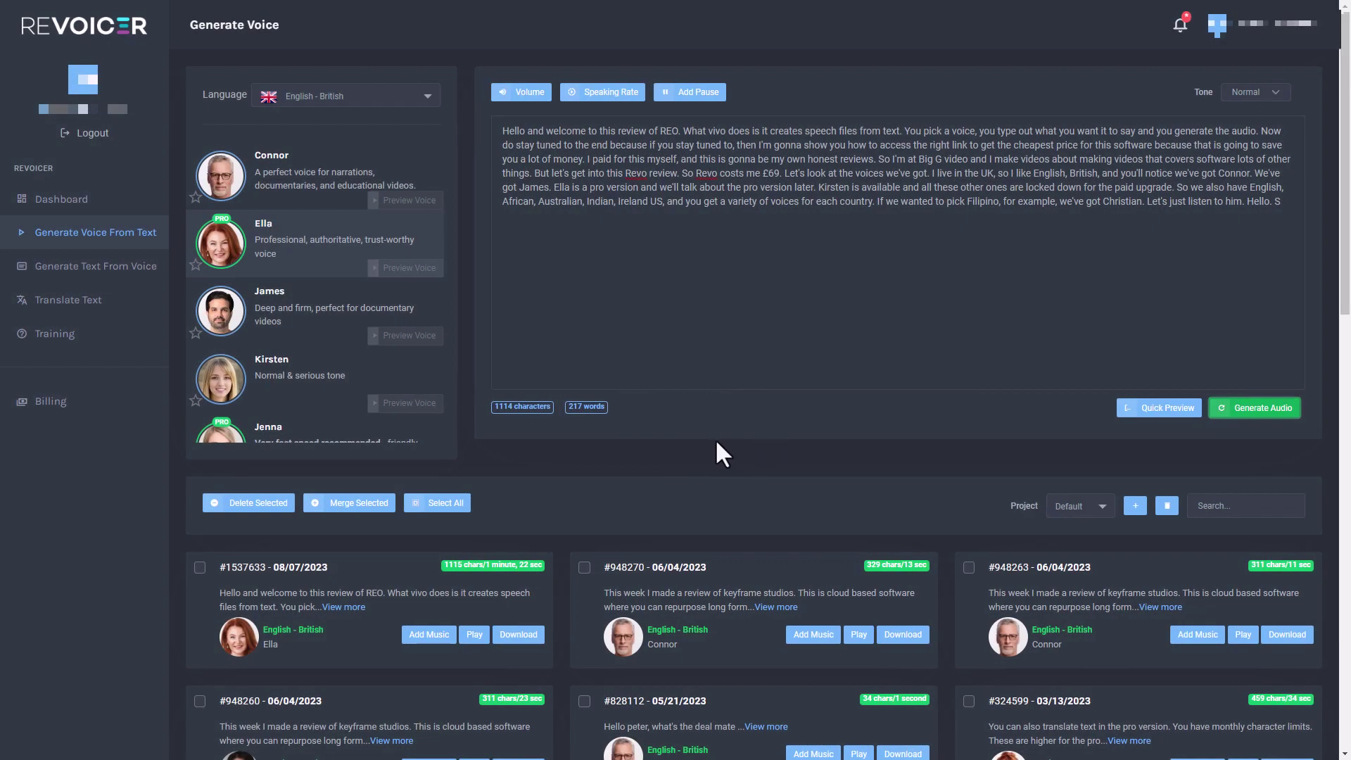
click(474, 634)
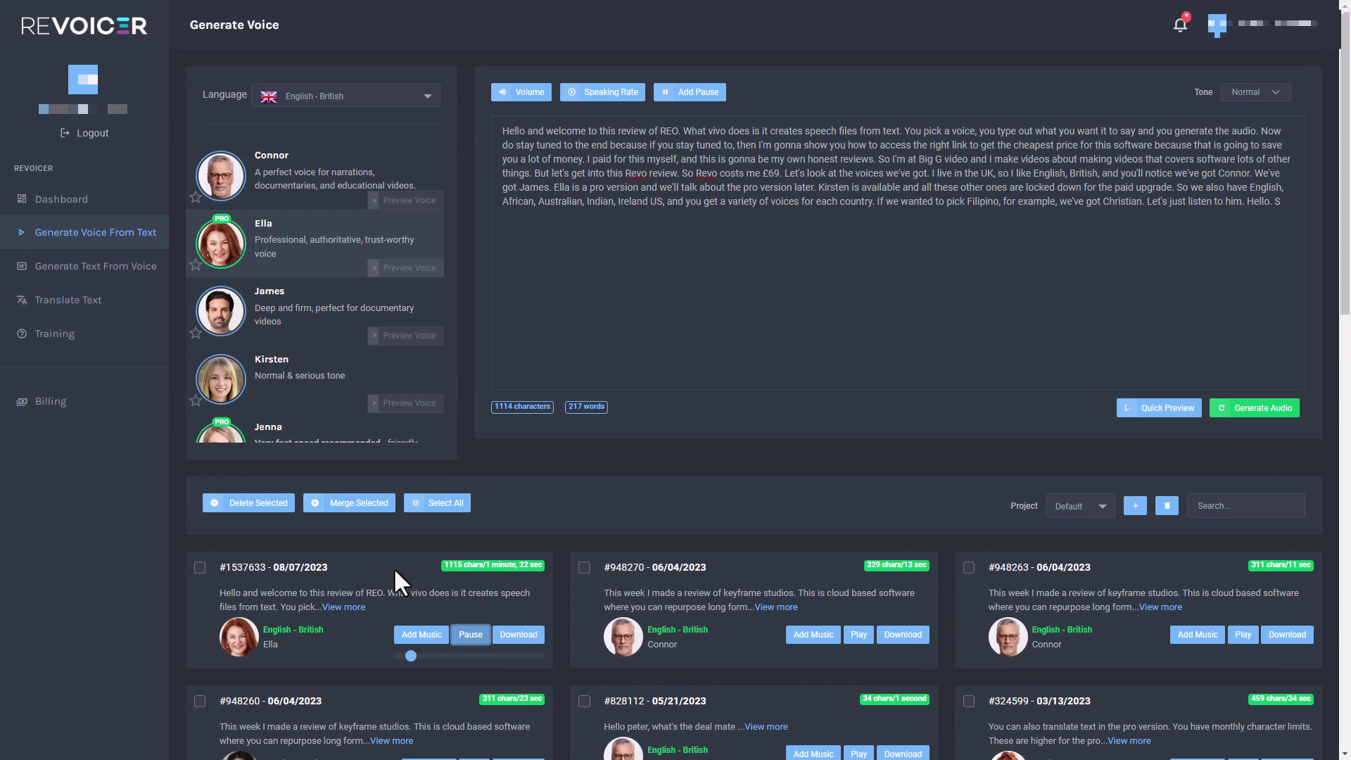
click(470, 636)
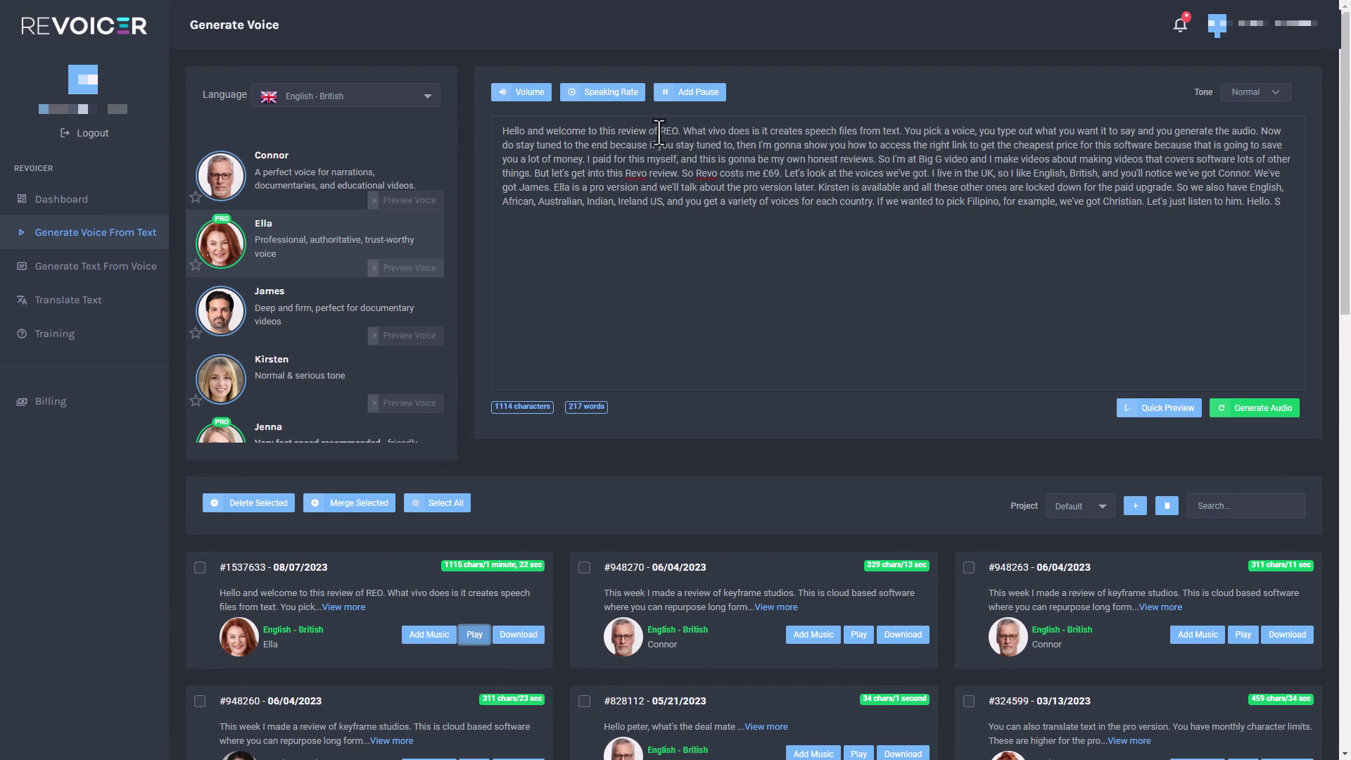
drag(660, 132, 678, 135)
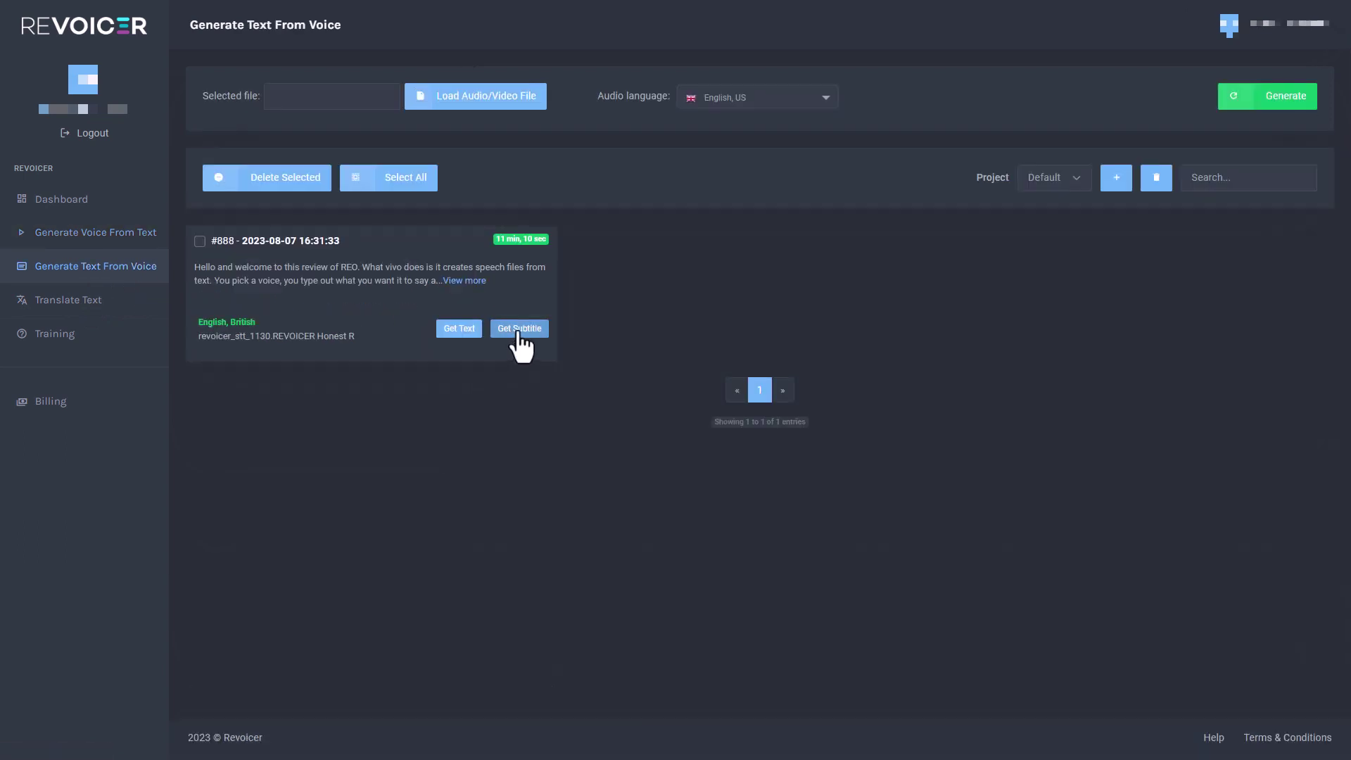
- Download job #888's .srt subtitles, scroll its timestamped lines in Notepad, and close it
click(519, 339)
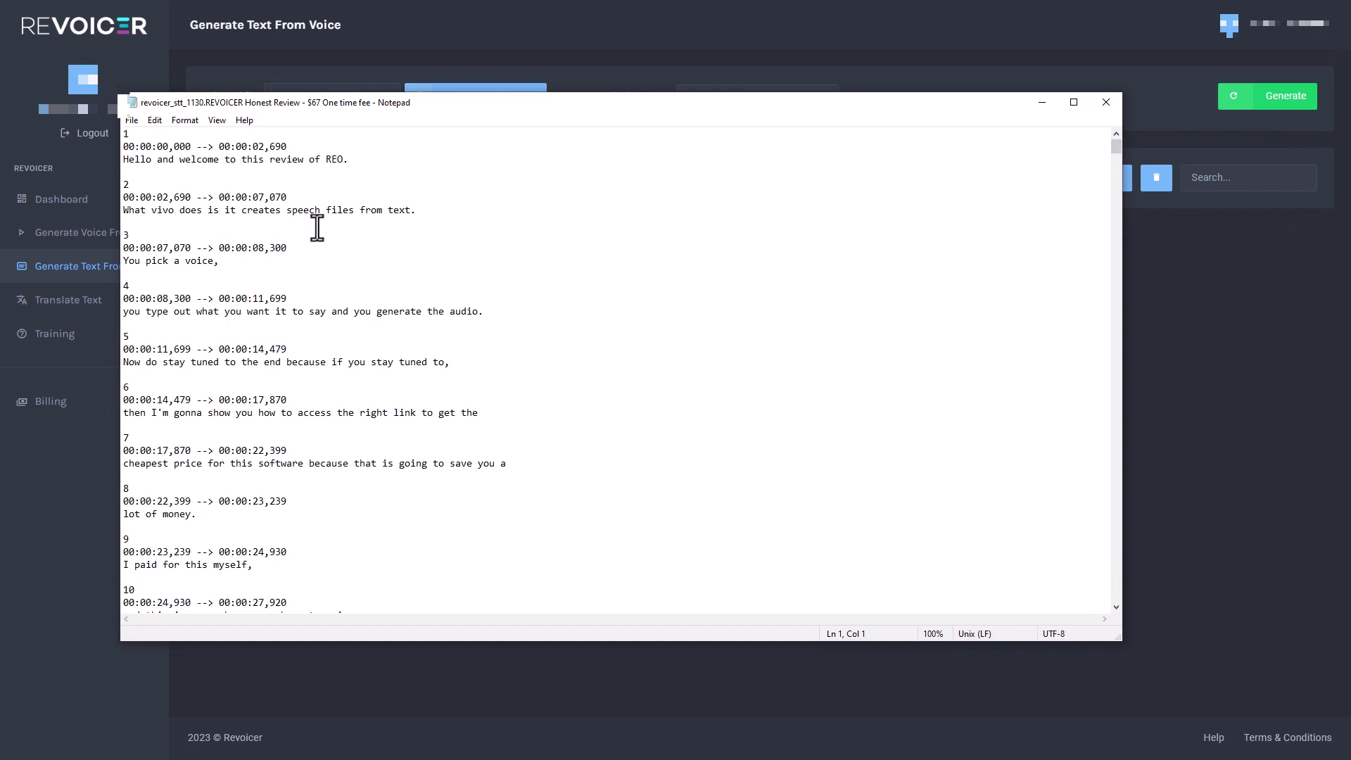
mouse_move(124, 156)
mouse_down()
mouse_move(249, 159)
mouse_move(326, 141)
mouse_move(123, 148)
mouse_up()
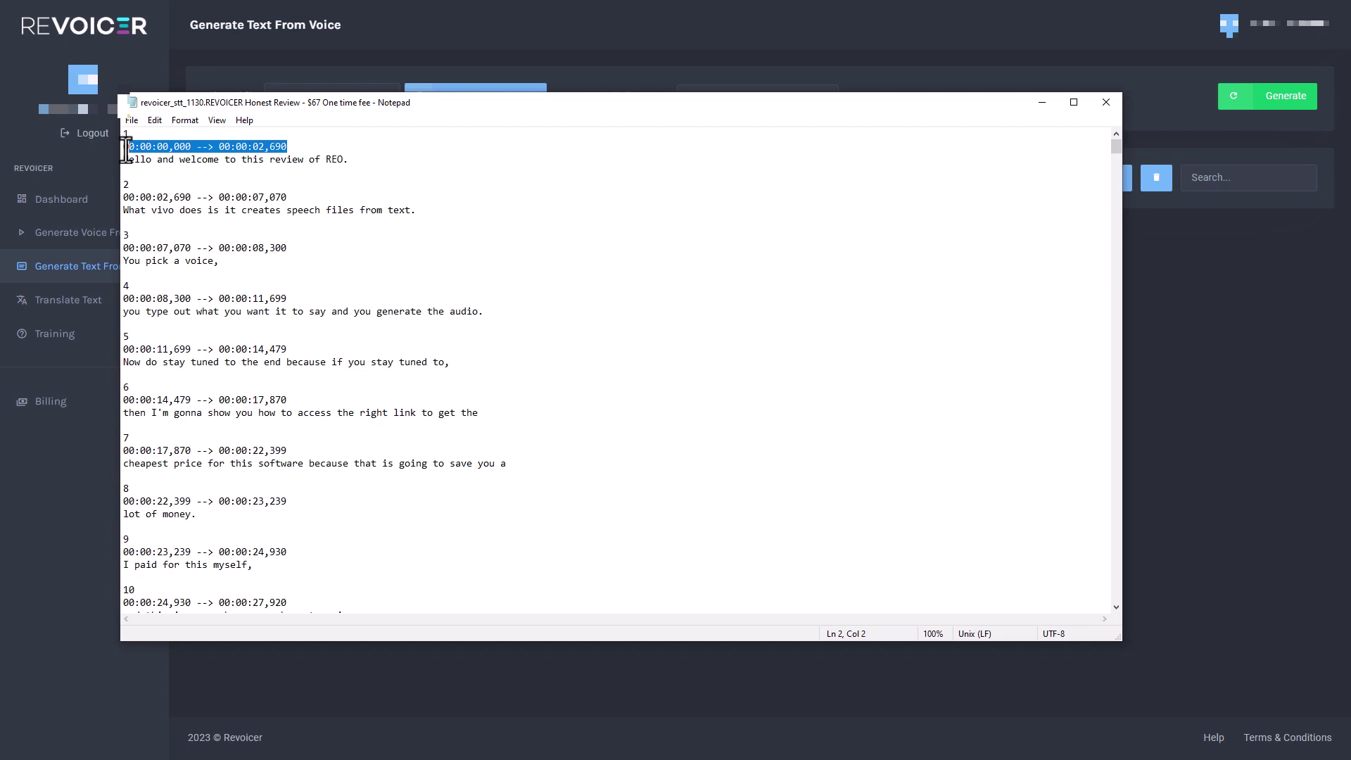
click(246, 210)
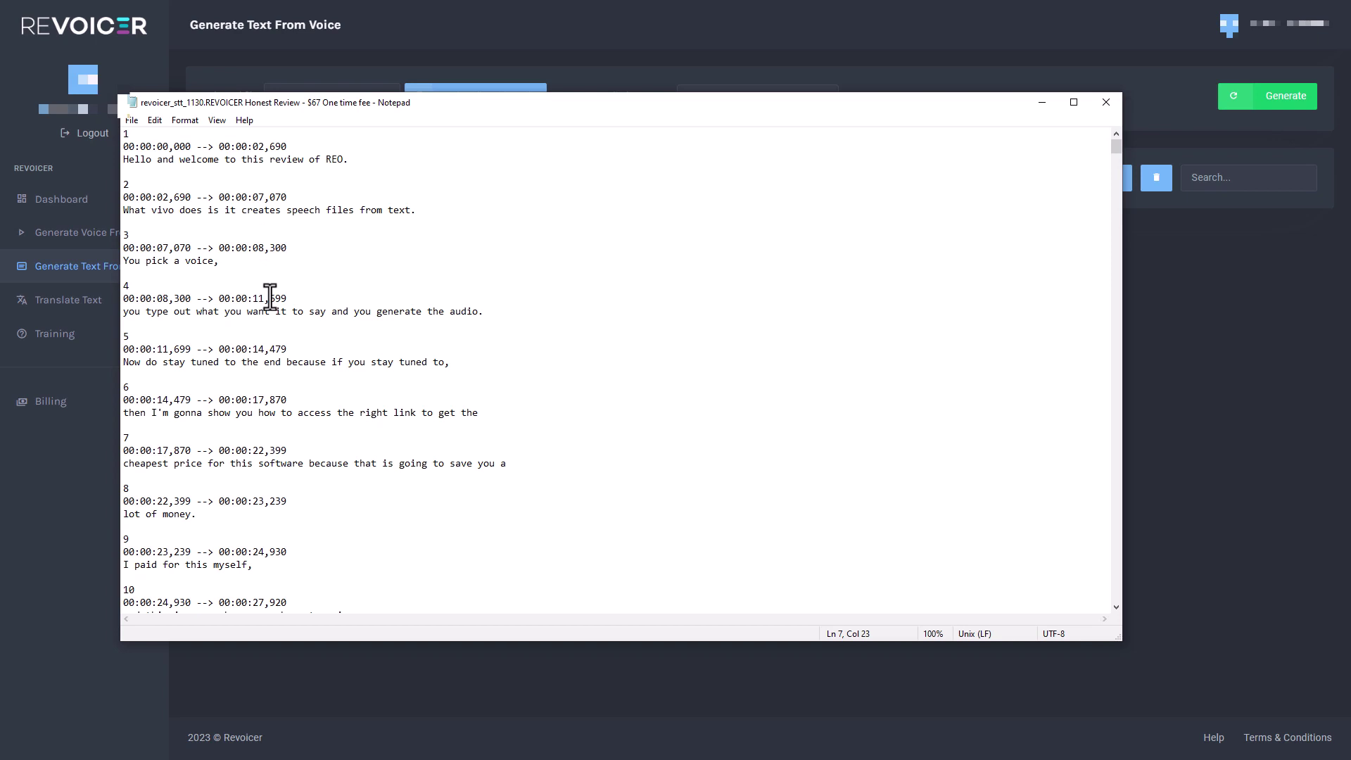
scroll(270, 297, down, 20)
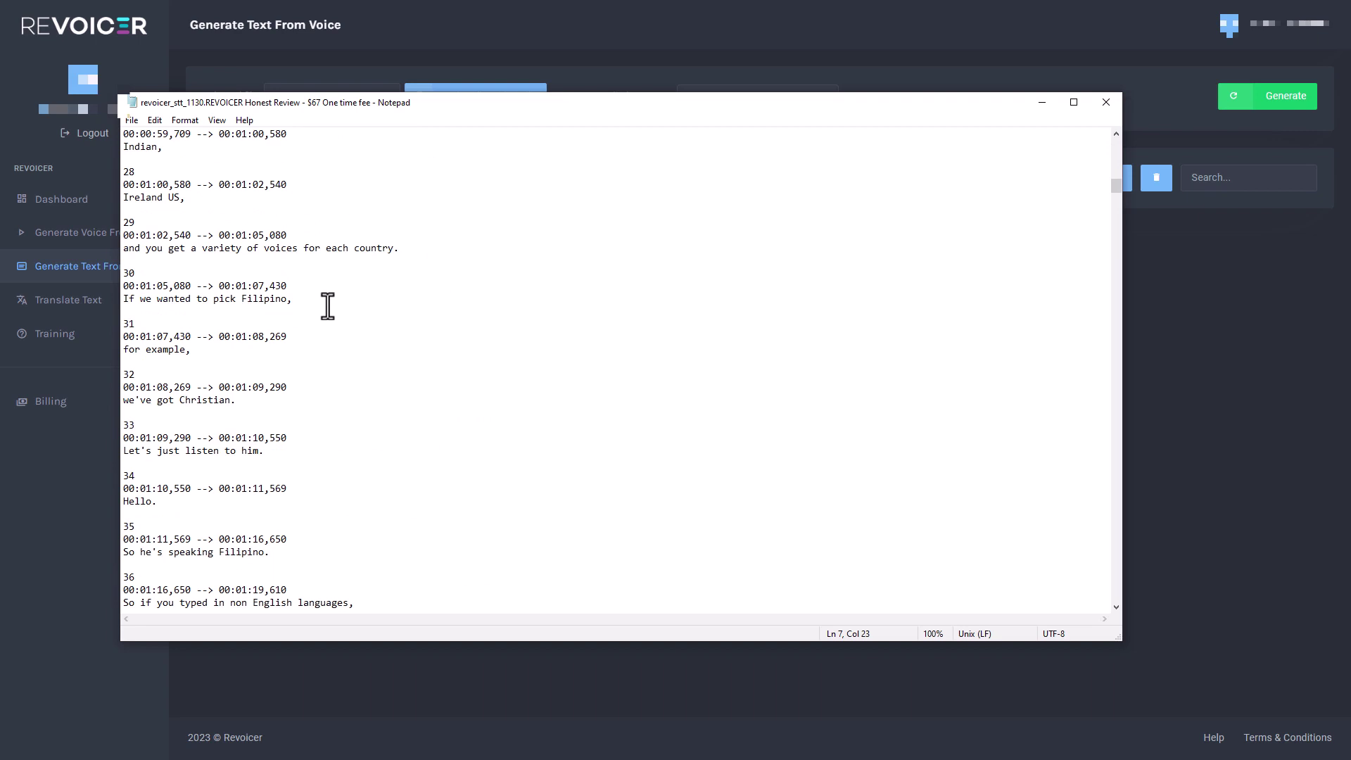
scroll(337, 326, down, 9)
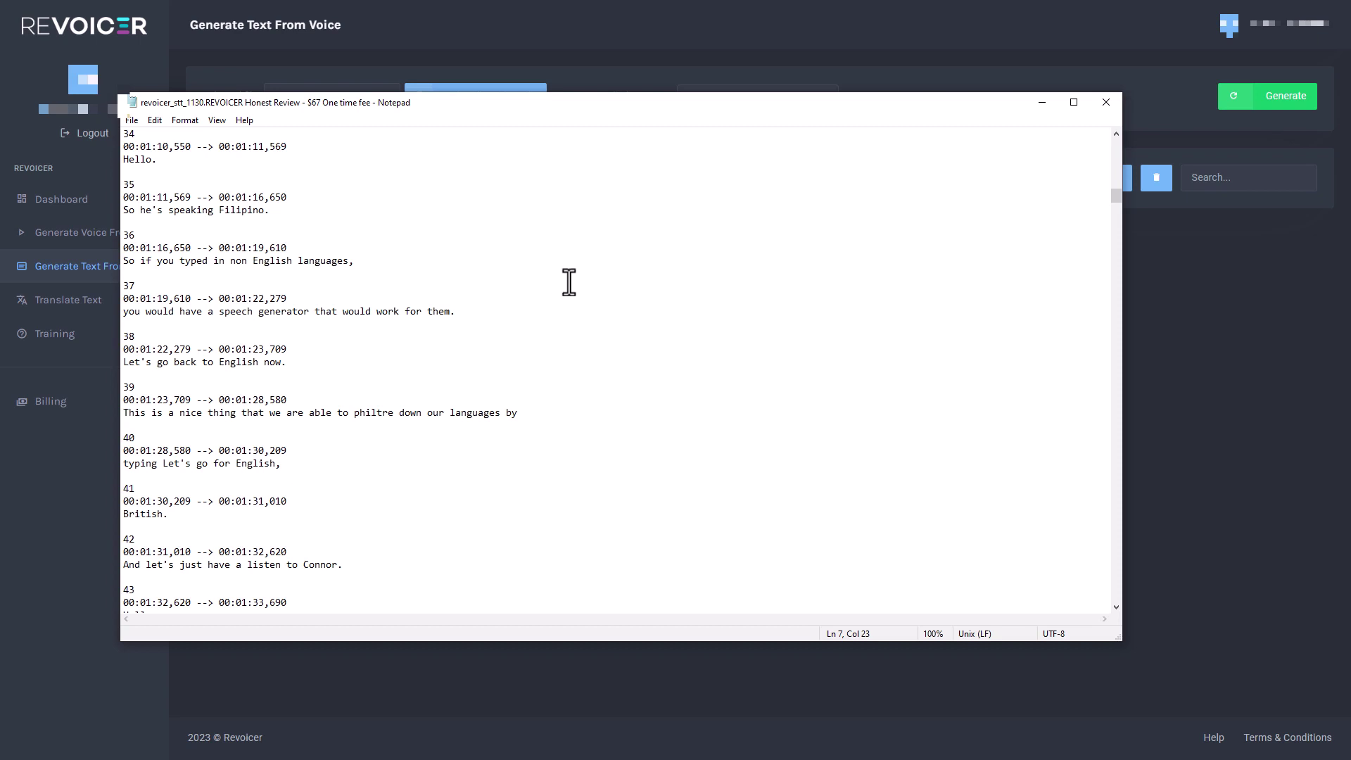
click(1115, 102)
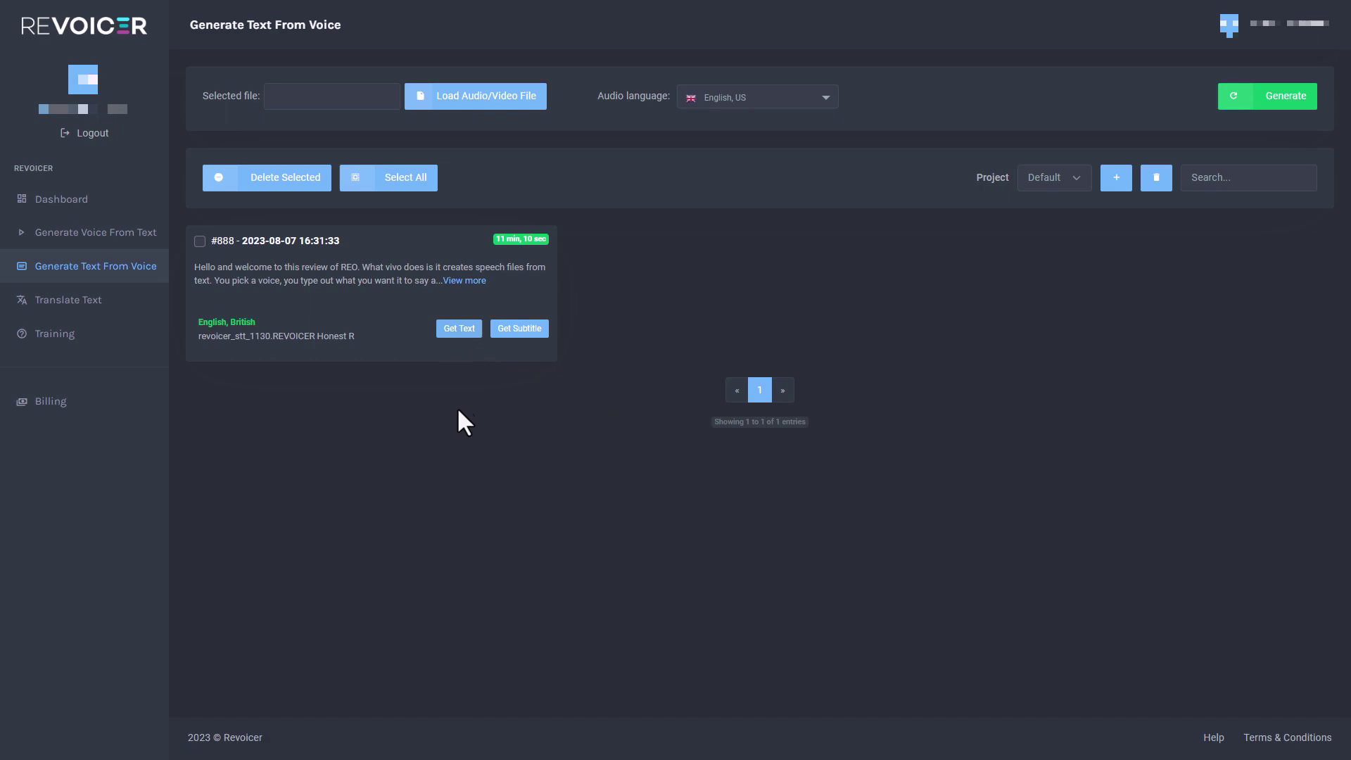
- Read job #888's full transcript in the Voice text view, selecting the misheard word REO
click(474, 283)
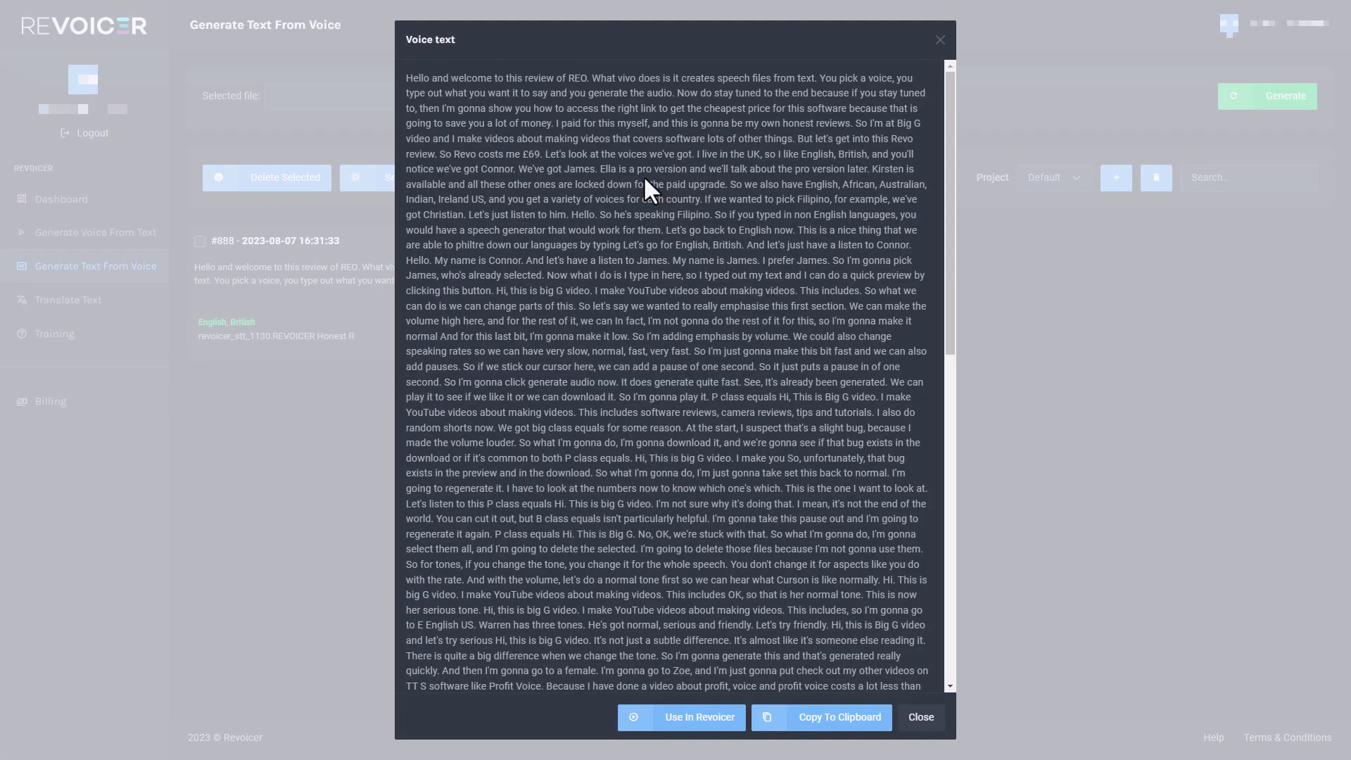
drag(643, 175, 655, 185)
click(725, 200)
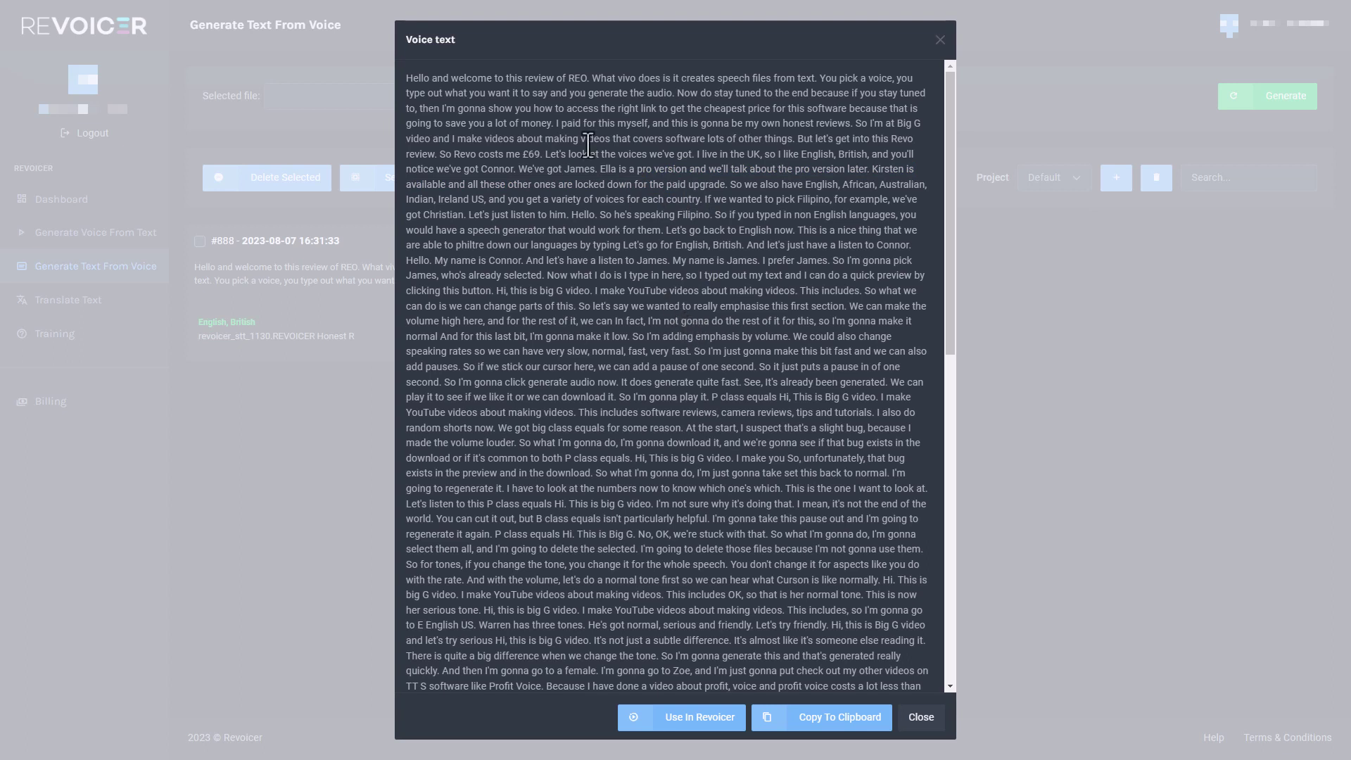
double_click(569, 77)
click(599, 120)
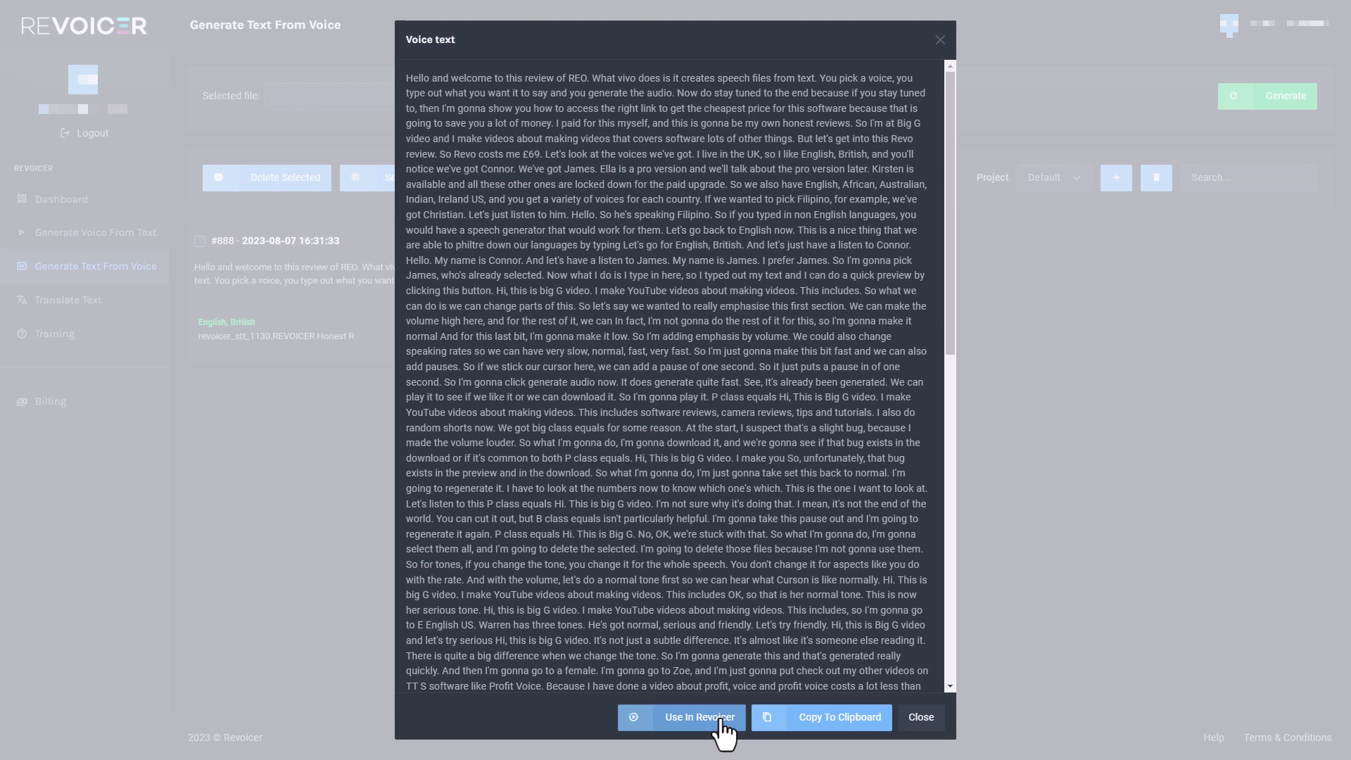
click(930, 722)
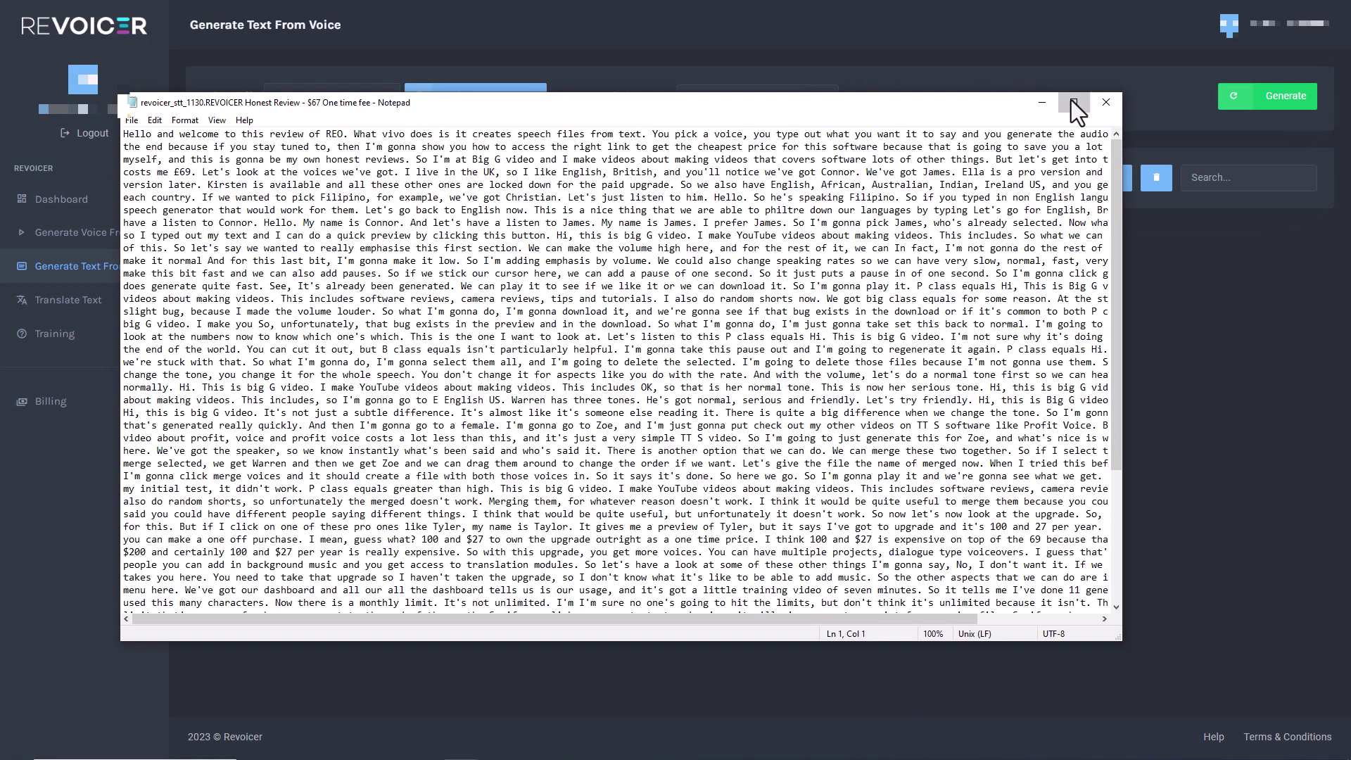
- Maximize the Notepad transcript and replace every REO with Revoicer using Replace All
click(1073, 103)
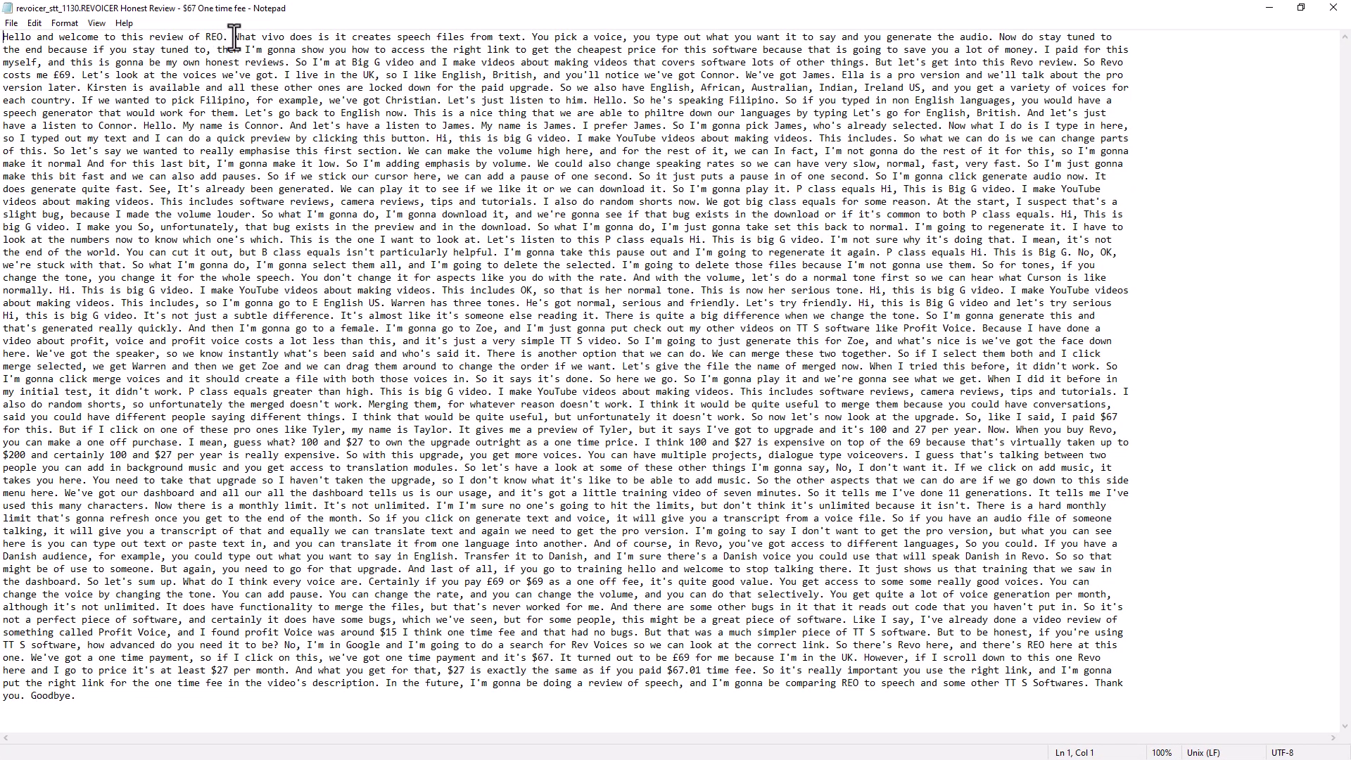
drag(205, 38, 224, 40)
key(ctrl+h)
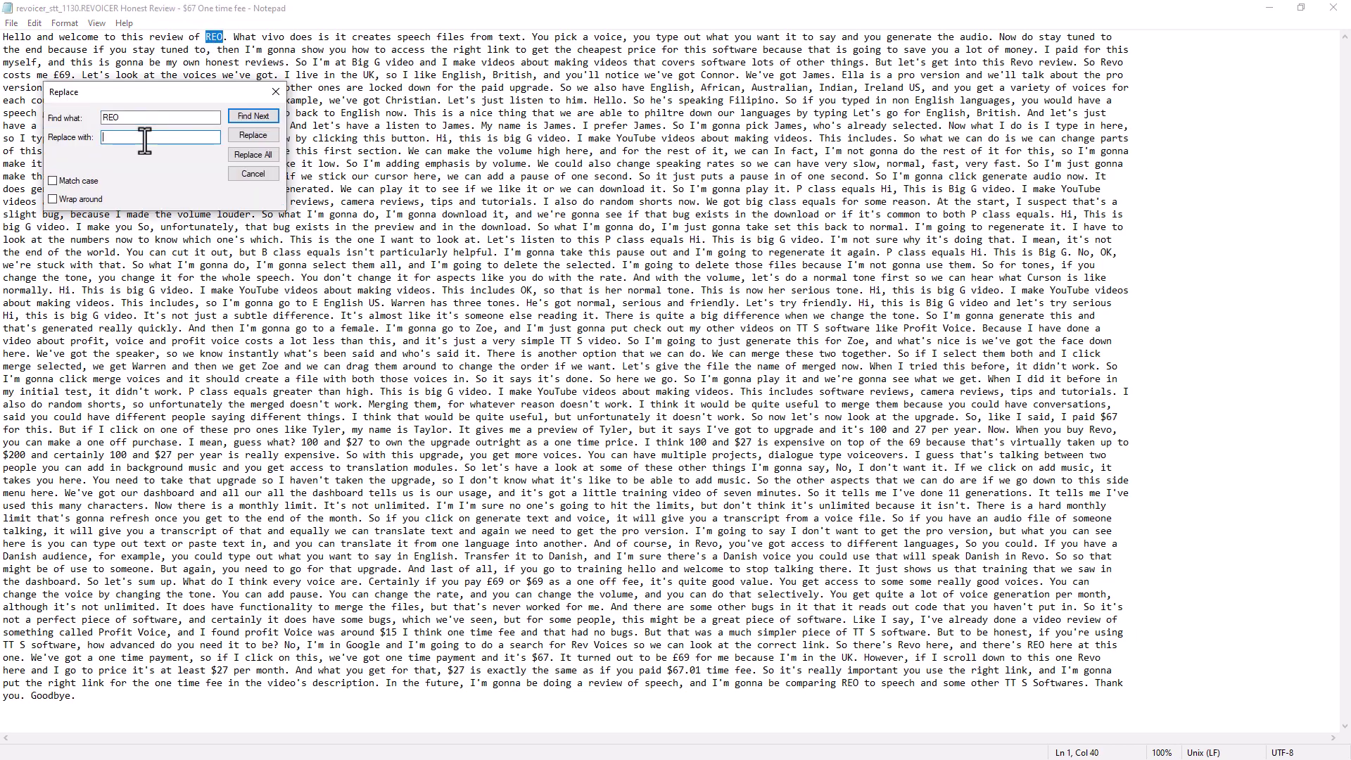
text(Revoicer)
click(255, 155)
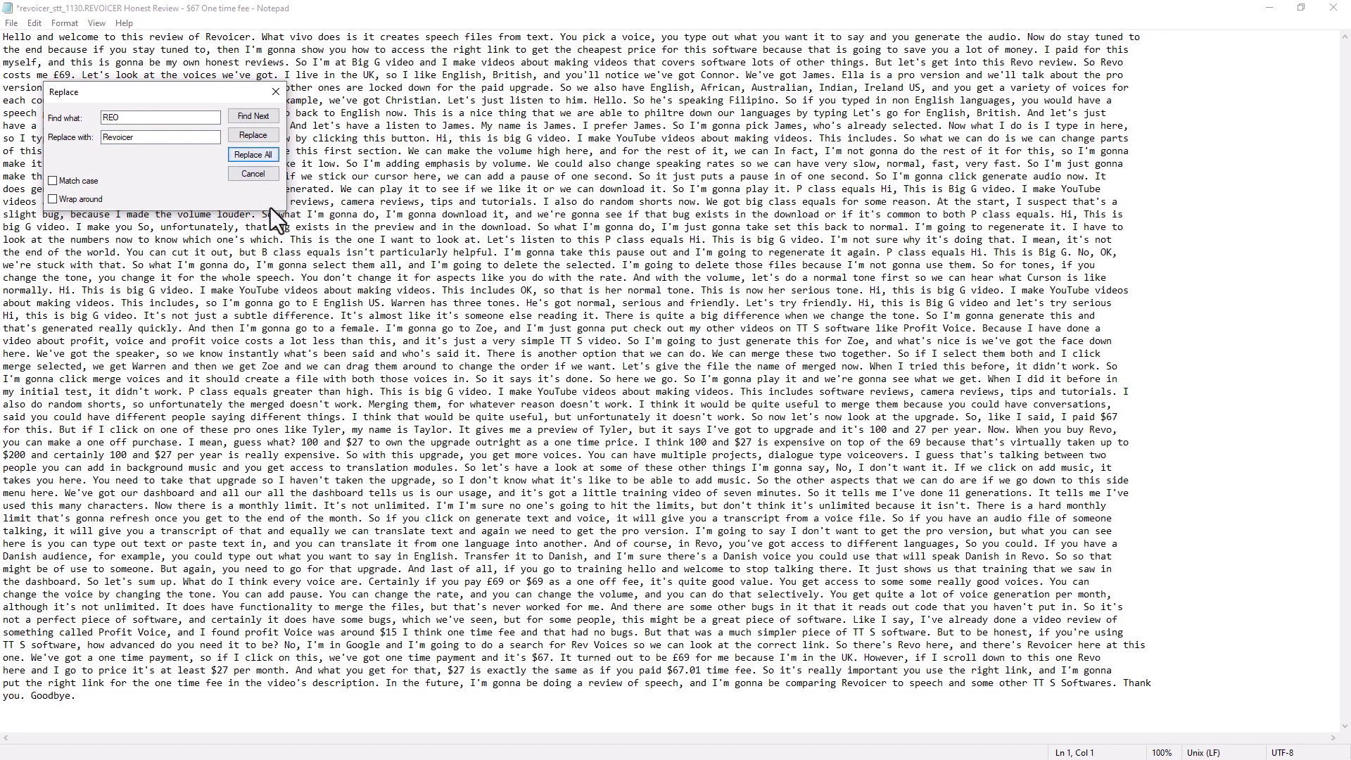
click(273, 95)
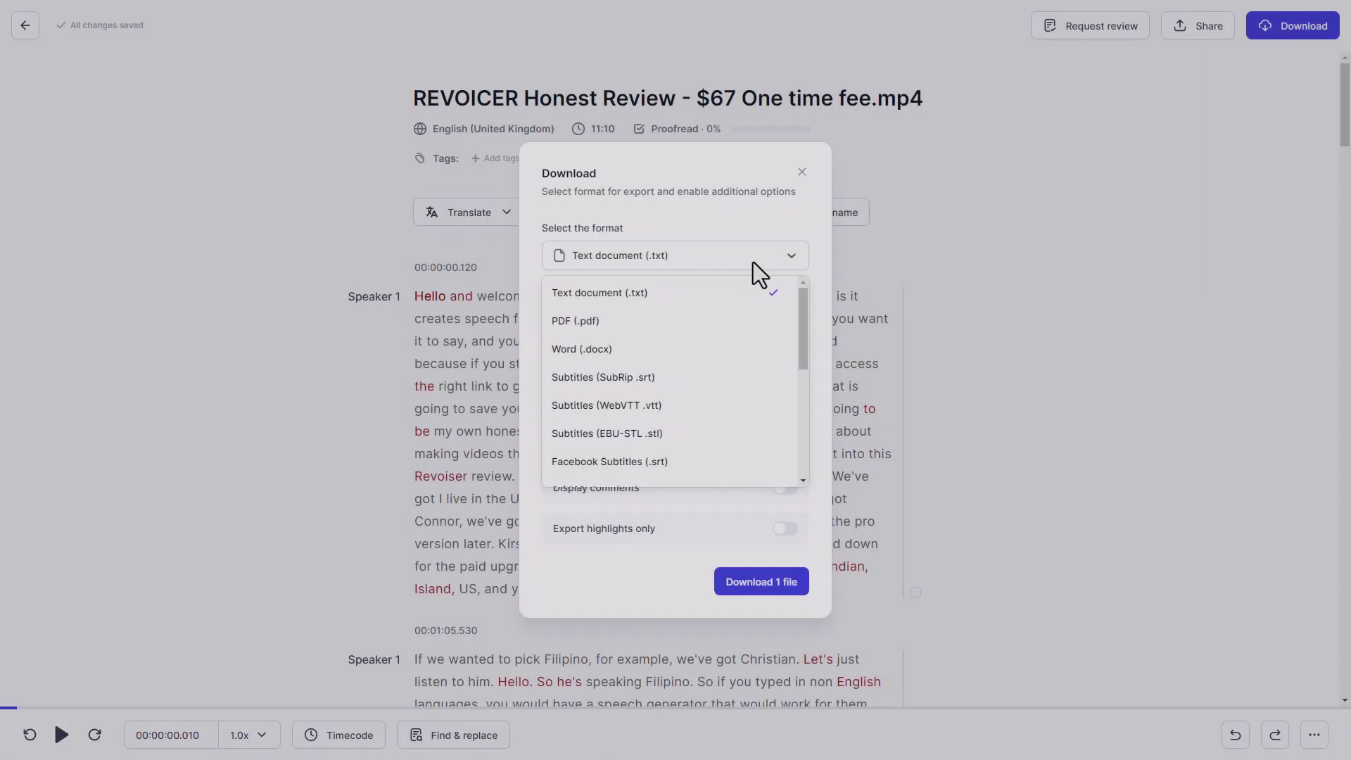
- Keep Text document (.txt), turn off Show timecodes and Display speaker names, and download the file
scroll(706, 350, down, 2)
scroll(707, 348, down, 3)
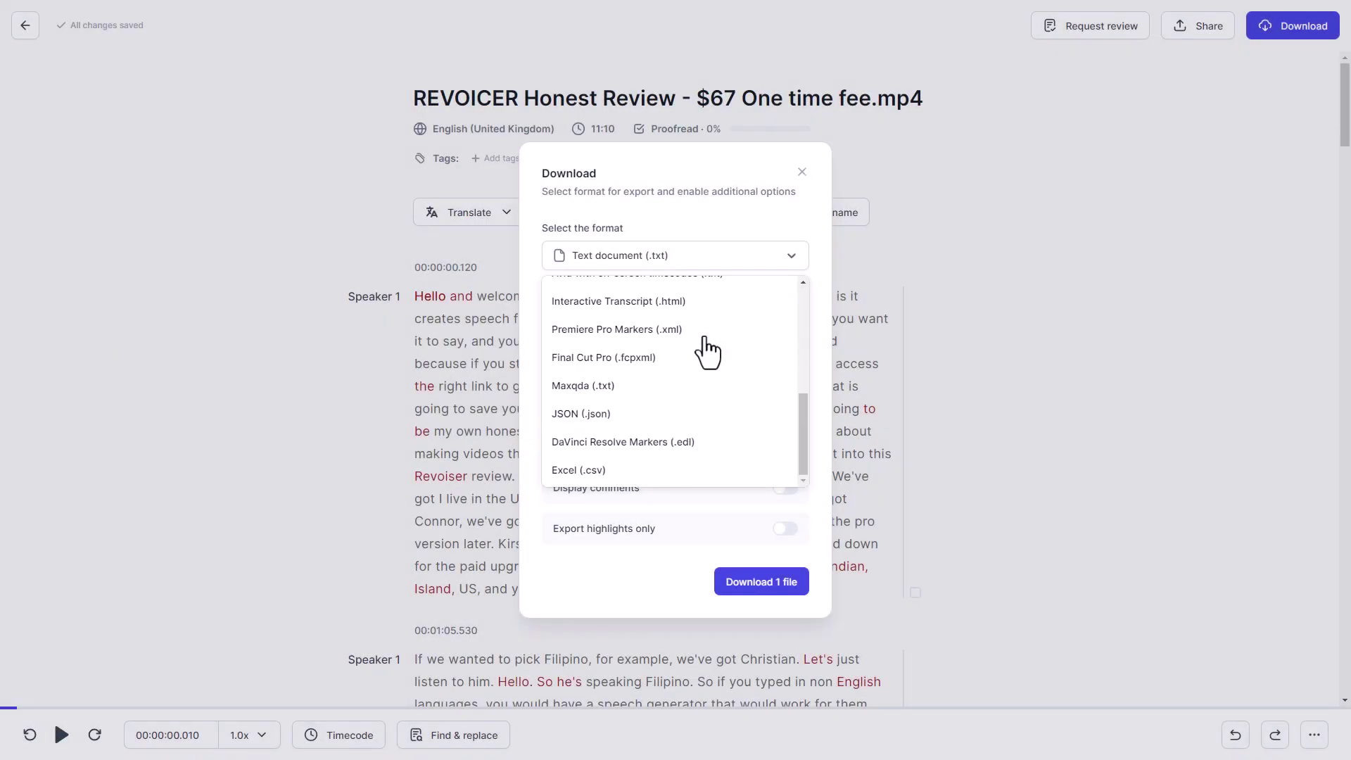
scroll(694, 402, up, 4)
scroll(691, 404, up, 1)
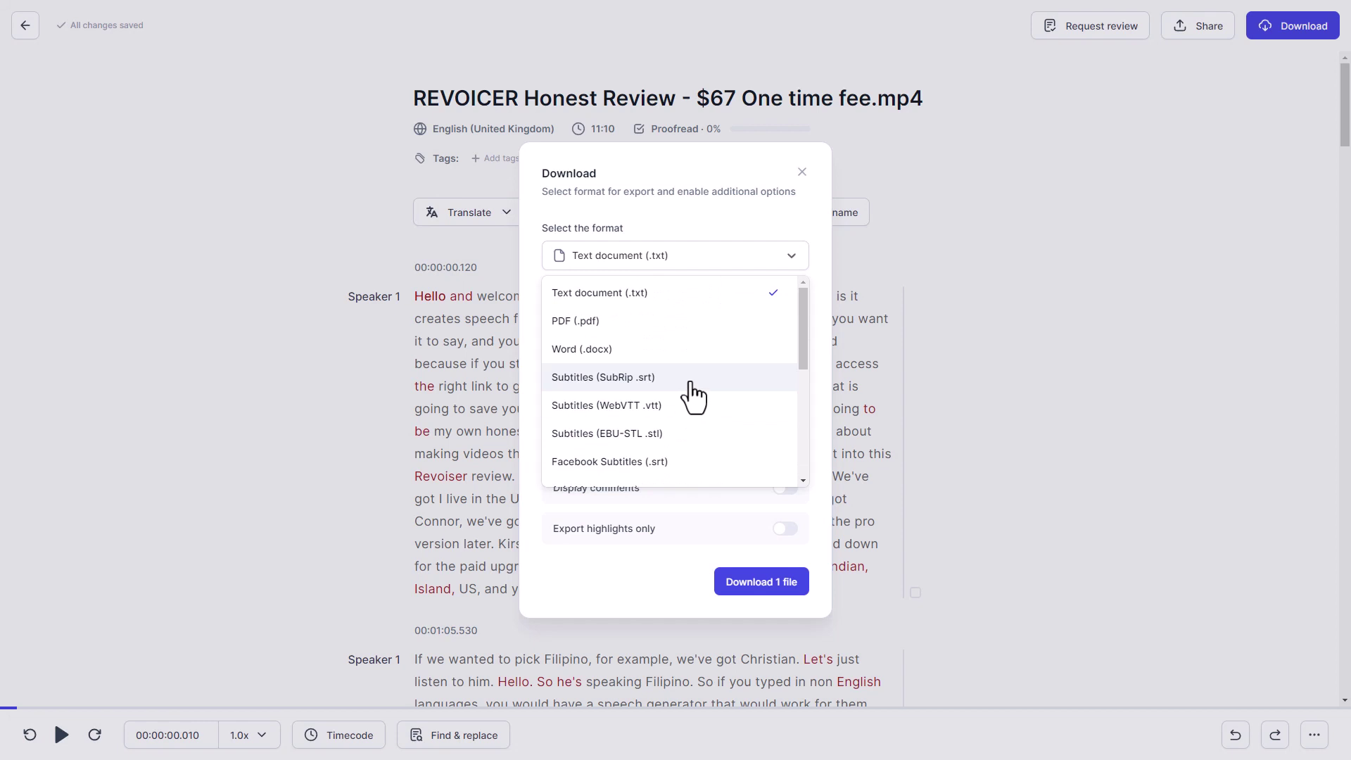
click(692, 308)
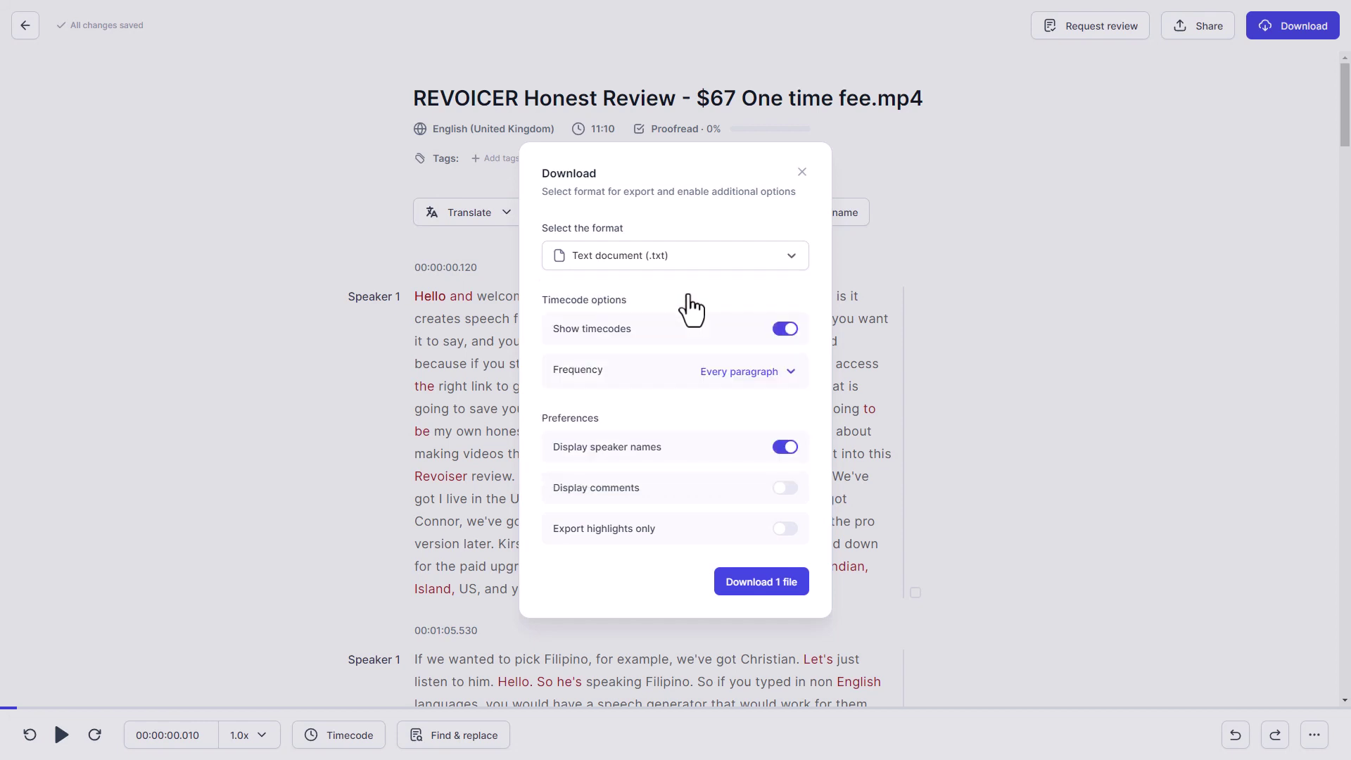
click(781, 331)
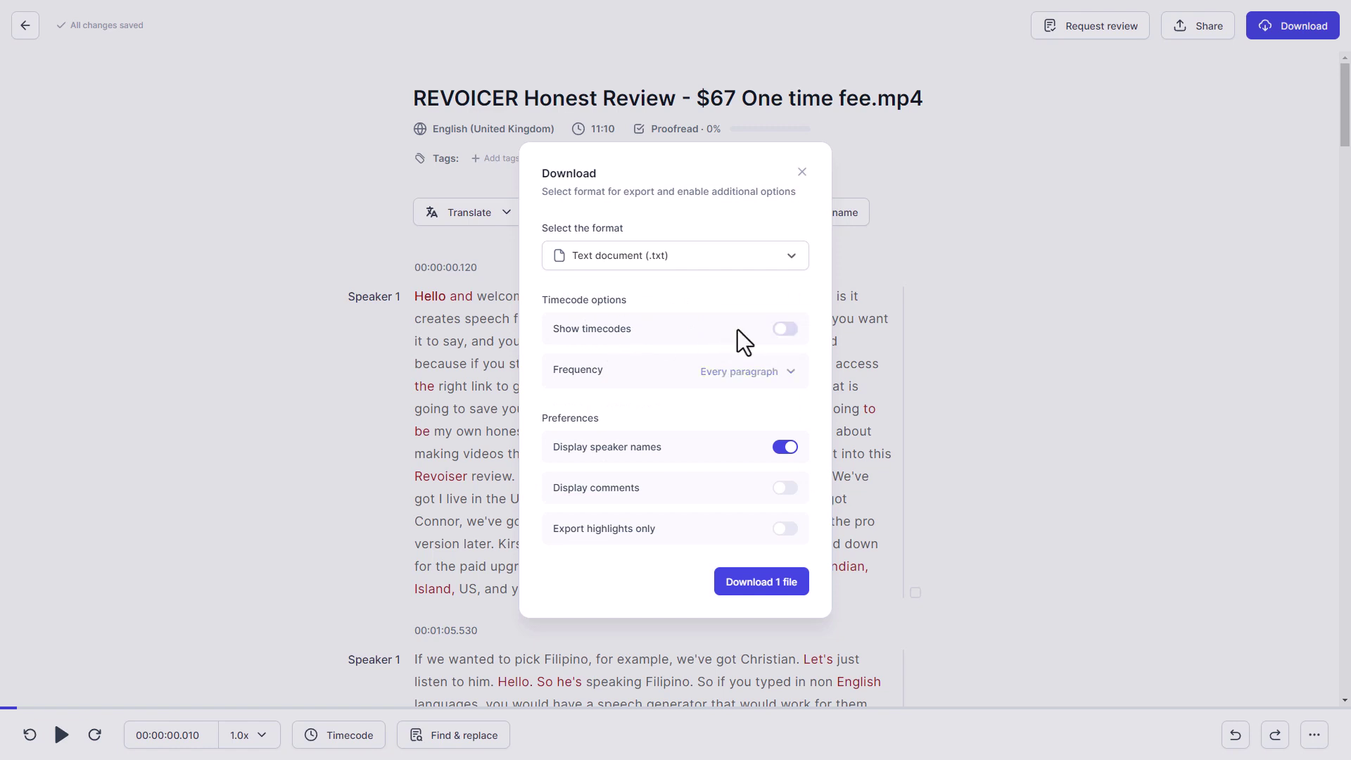
click(794, 451)
click(791, 570)
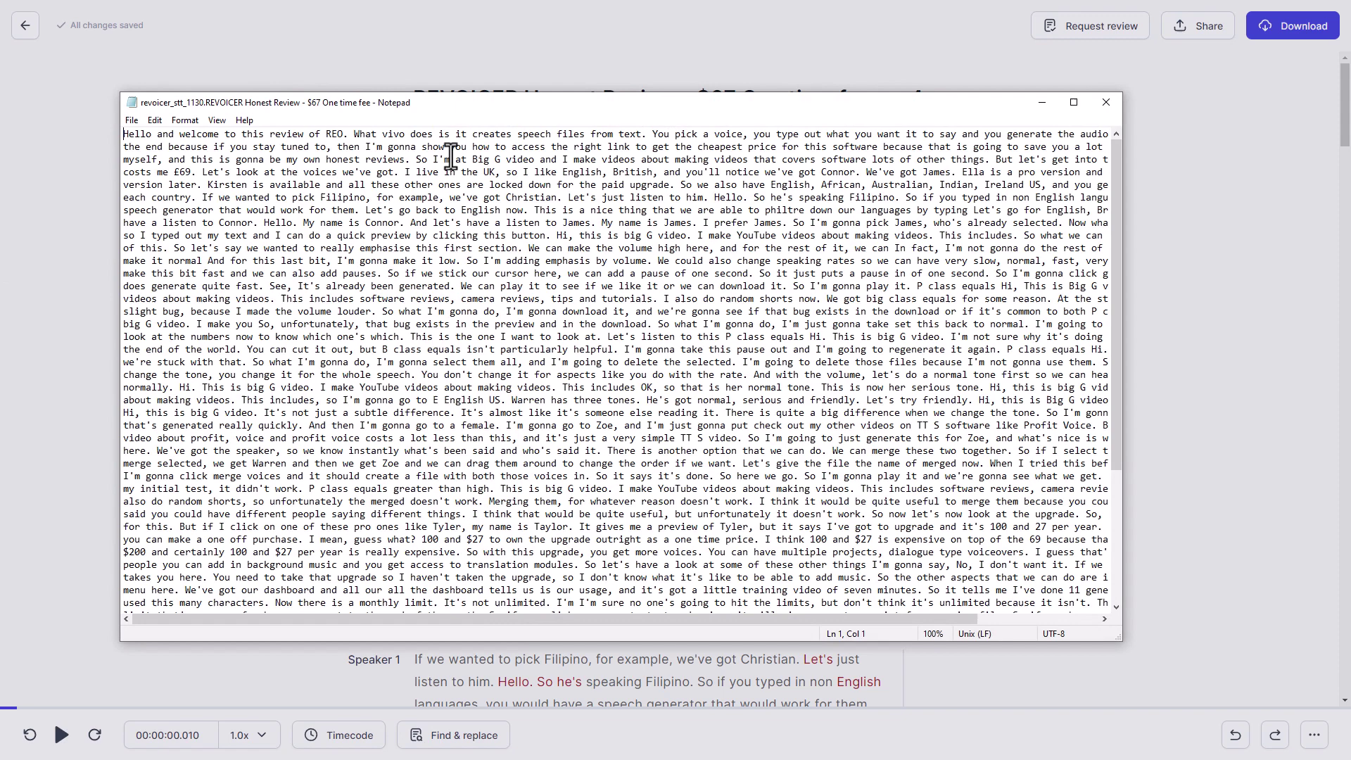
- Highlight the misspelt name 'Revoacer' in the HappyScribe transcript, then return to the Revoicer transcript window
drag(341, 135, 323, 135)
scroll(493, 246, down, 5)
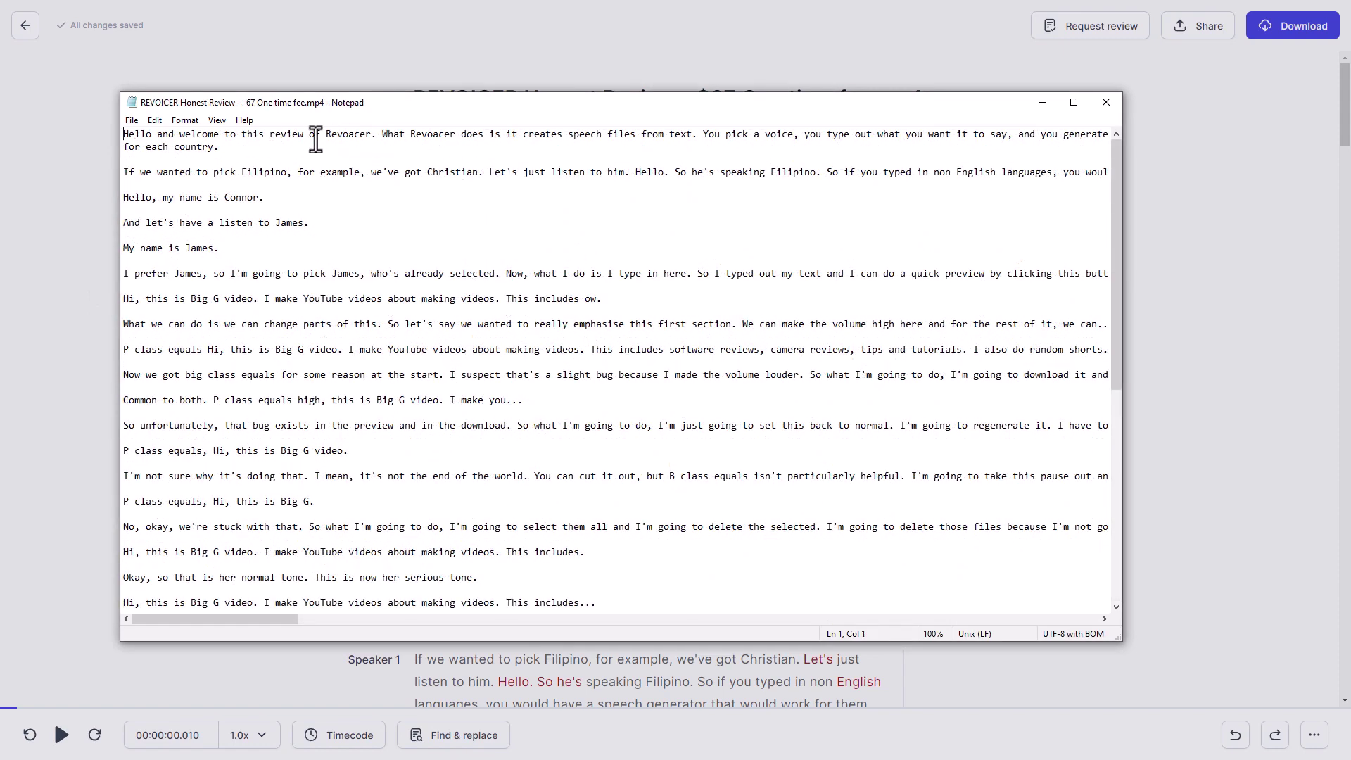
drag(326, 135, 452, 134)
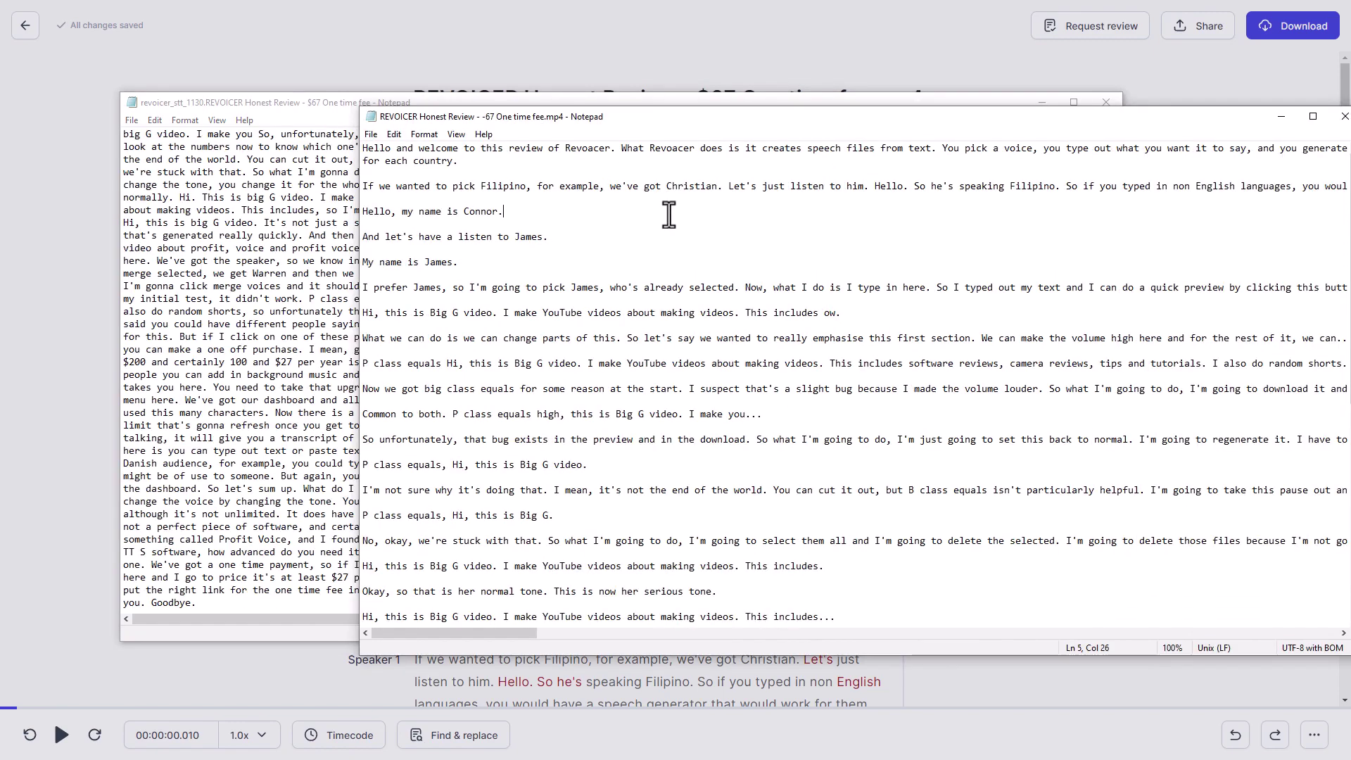
scroll(603, 265, down, 5)
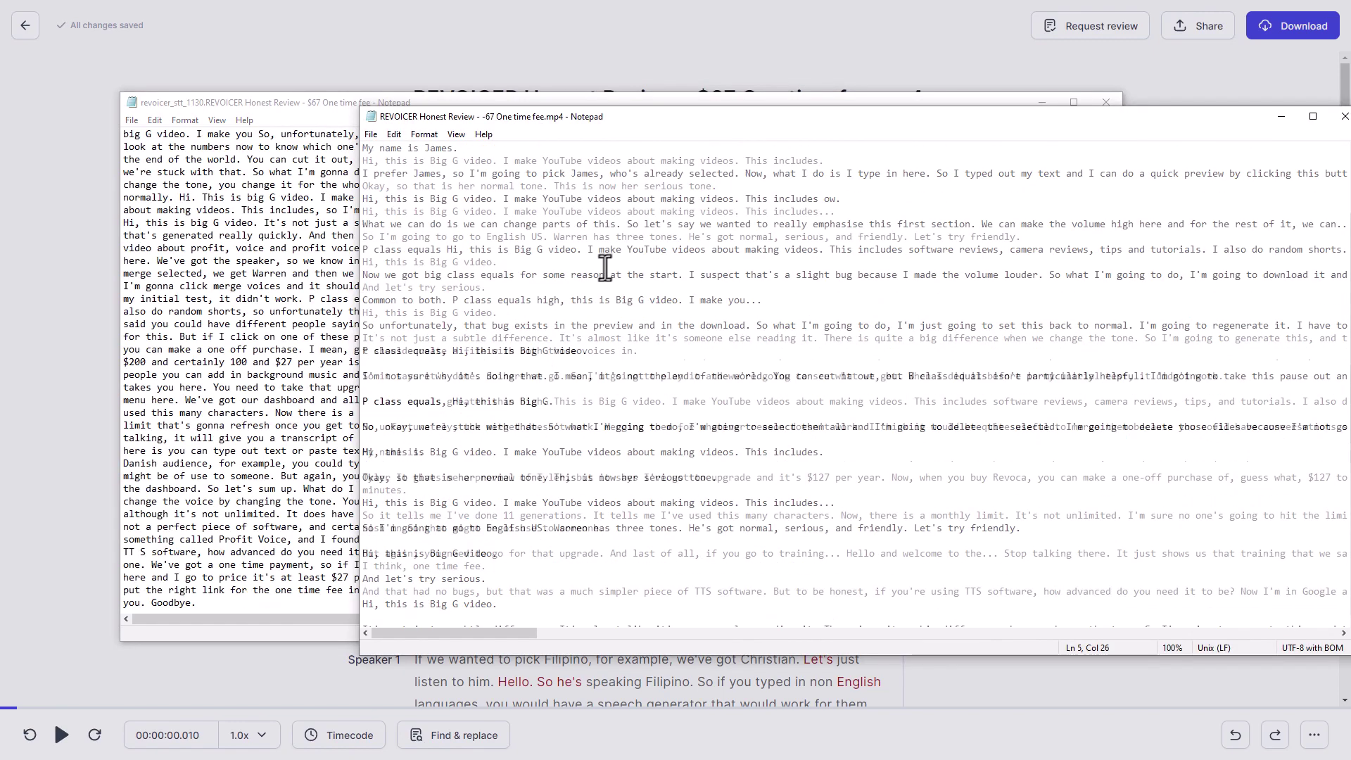
scroll(603, 267, up, 10)
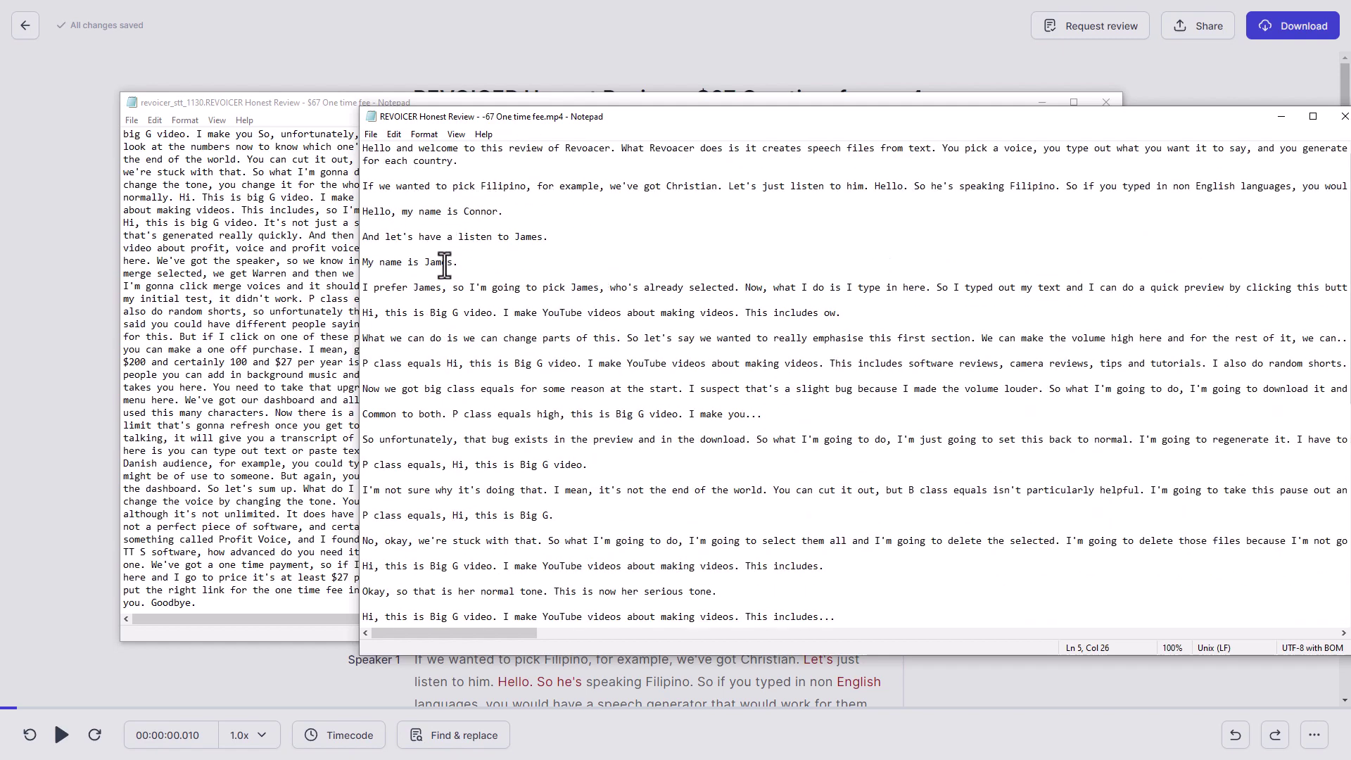
key(alt+Tab)
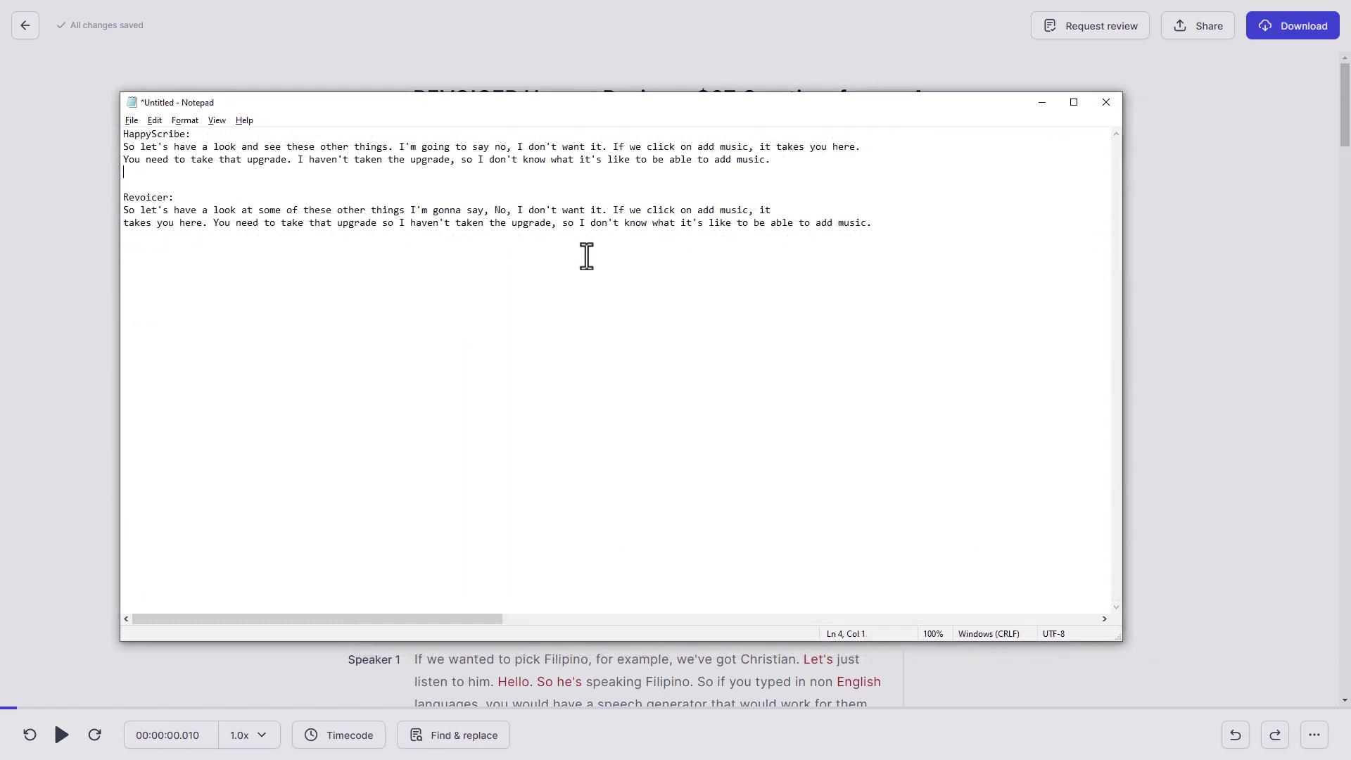
- Select the stacked HappyScribe and Revoicer versions of the add-music passage, marking the spot after 'No,'
drag(780, 160, 120, 135)
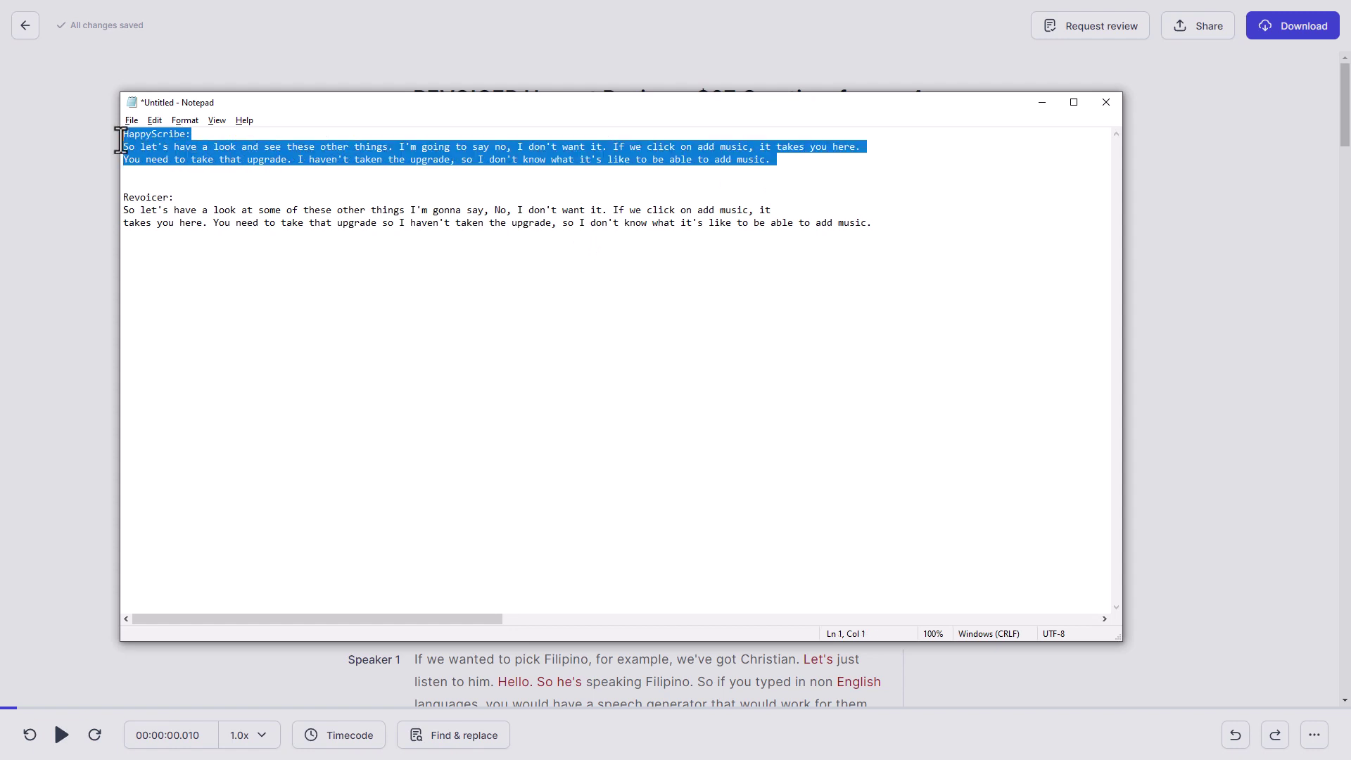
drag(871, 223, 123, 198)
click(217, 239)
click(514, 211)
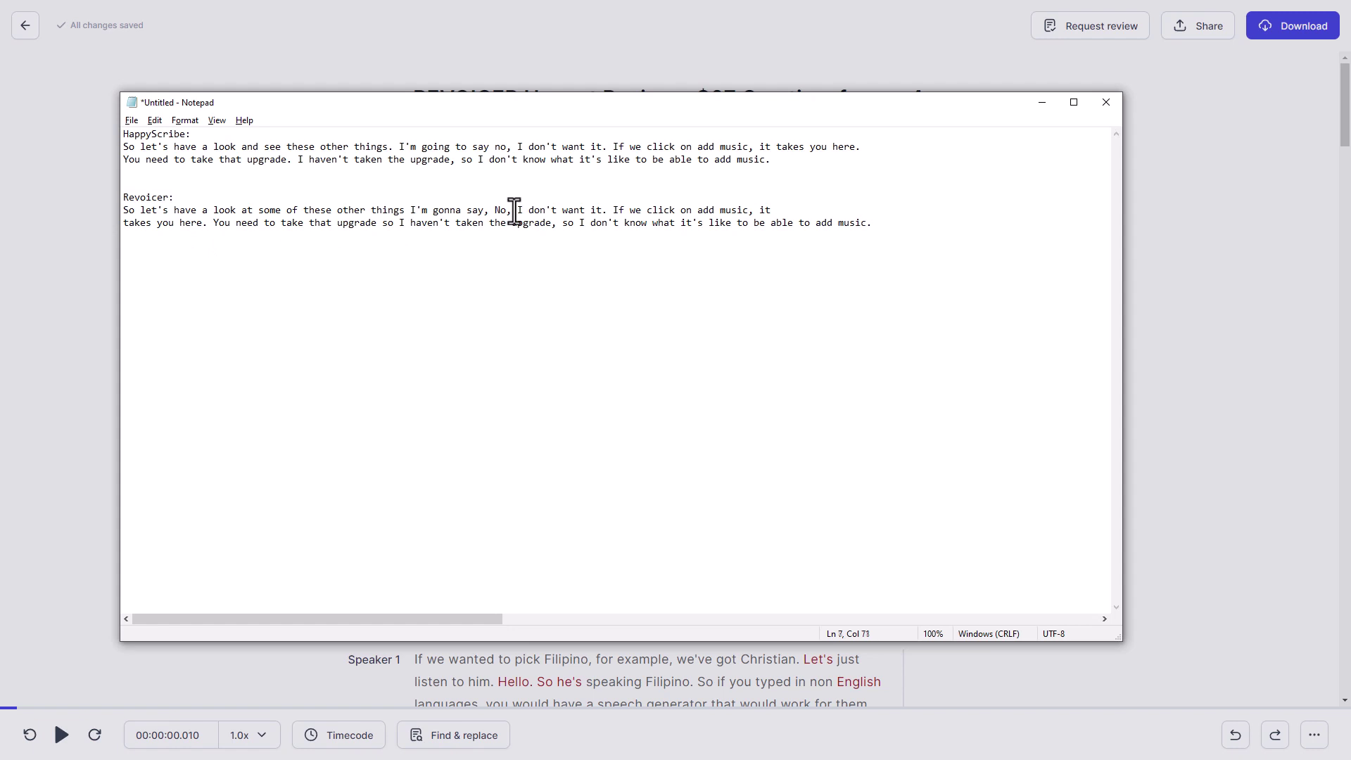